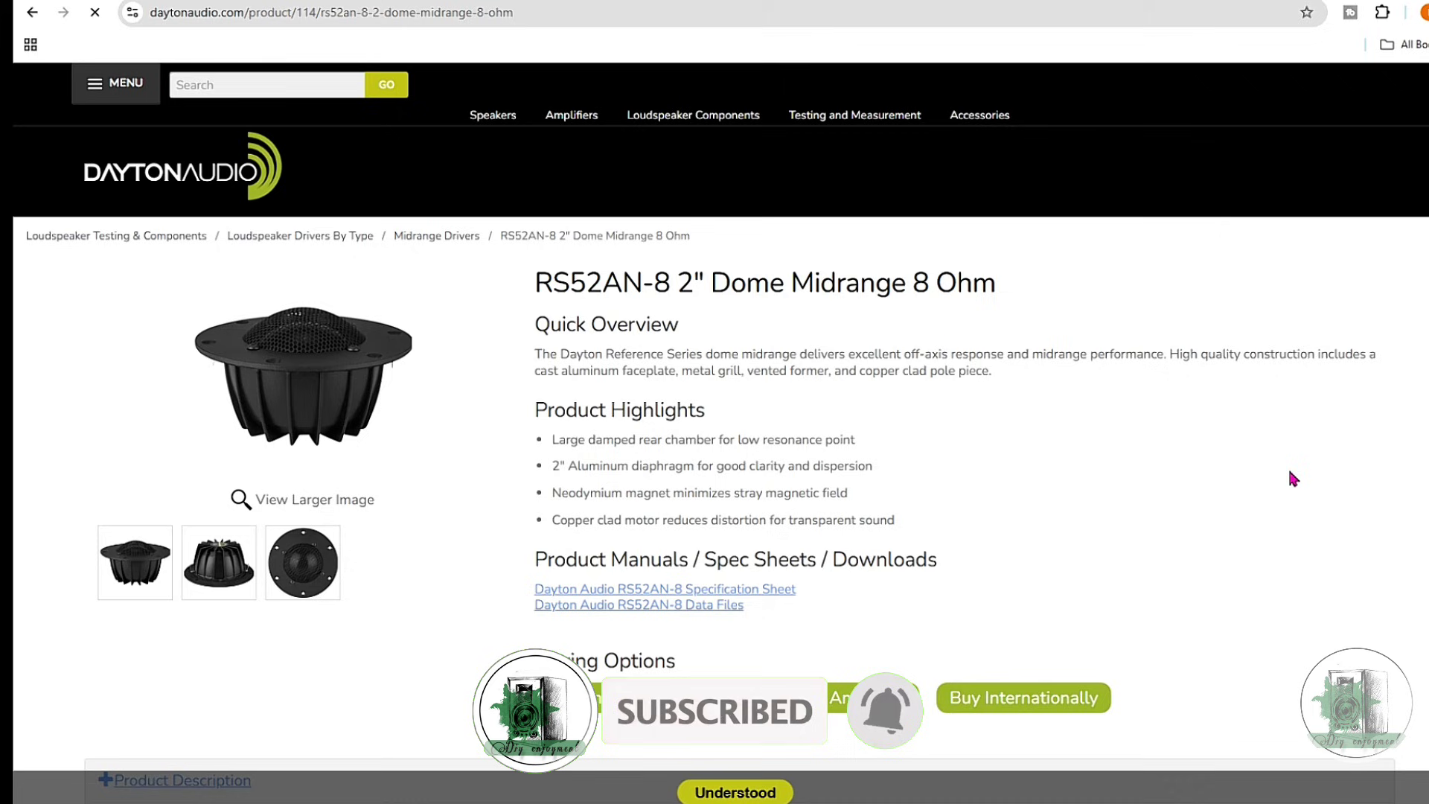
Download the RS52AN-8 data files zip and wire the source to the driver
{"action": "left_click", "coordinate": [710, 609]}
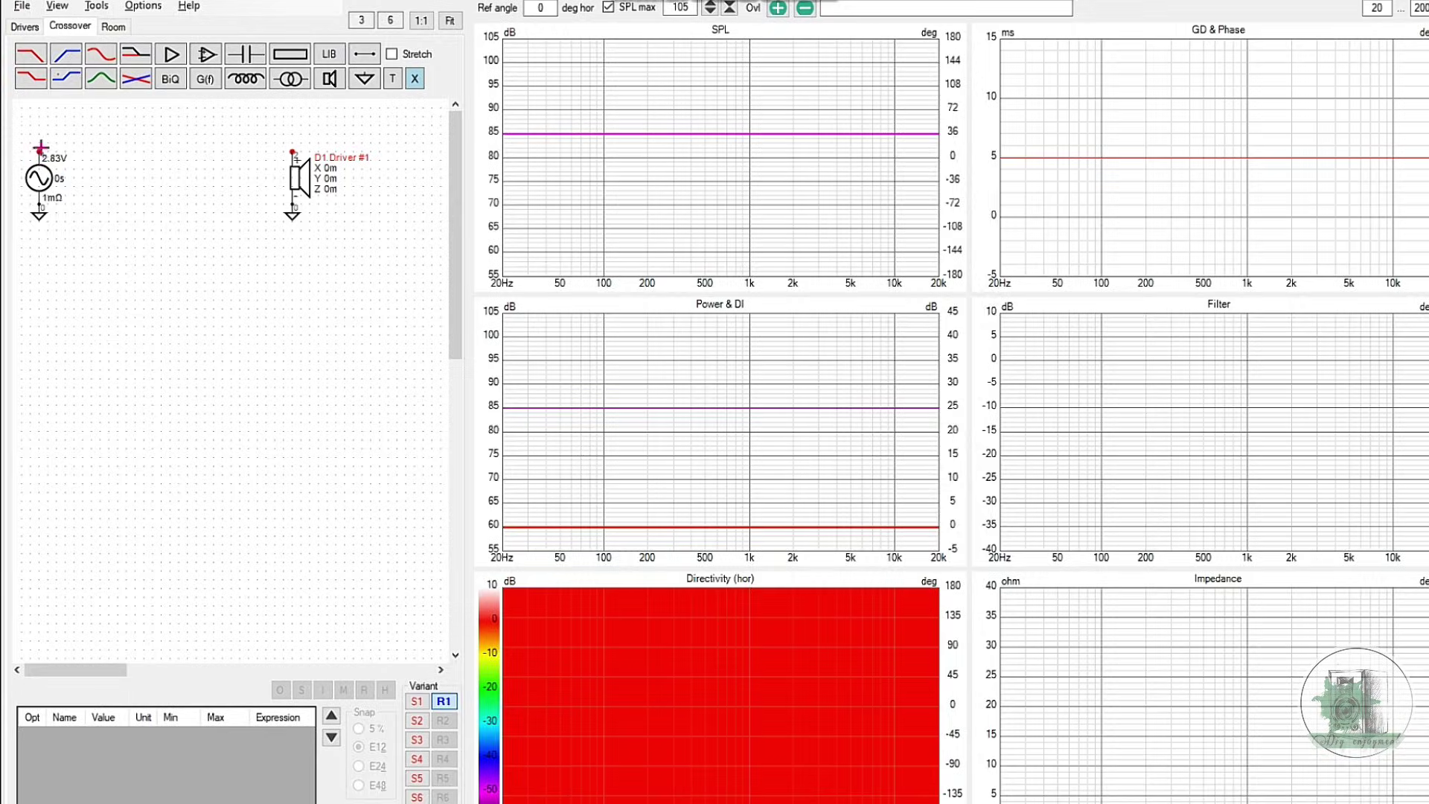
{"action": "left_click_drag", "start_coordinate": [41, 147], "coordinate": [292, 152]}
{"action": "left_click", "coordinate": [24, 26]}
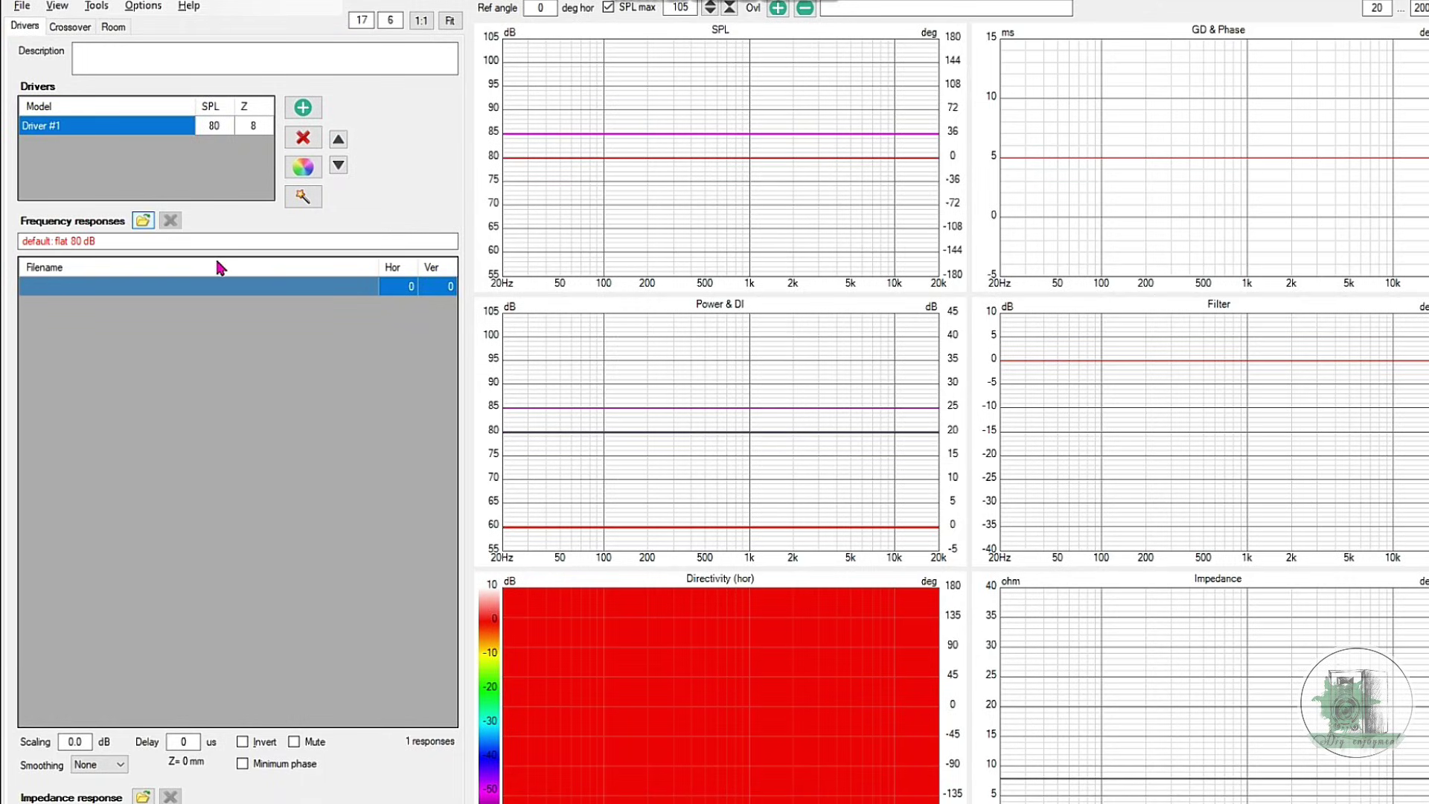
{"action": "left_click", "coordinate": [143, 221]}
{"action": "double_click", "coordinate": [445, 160]}
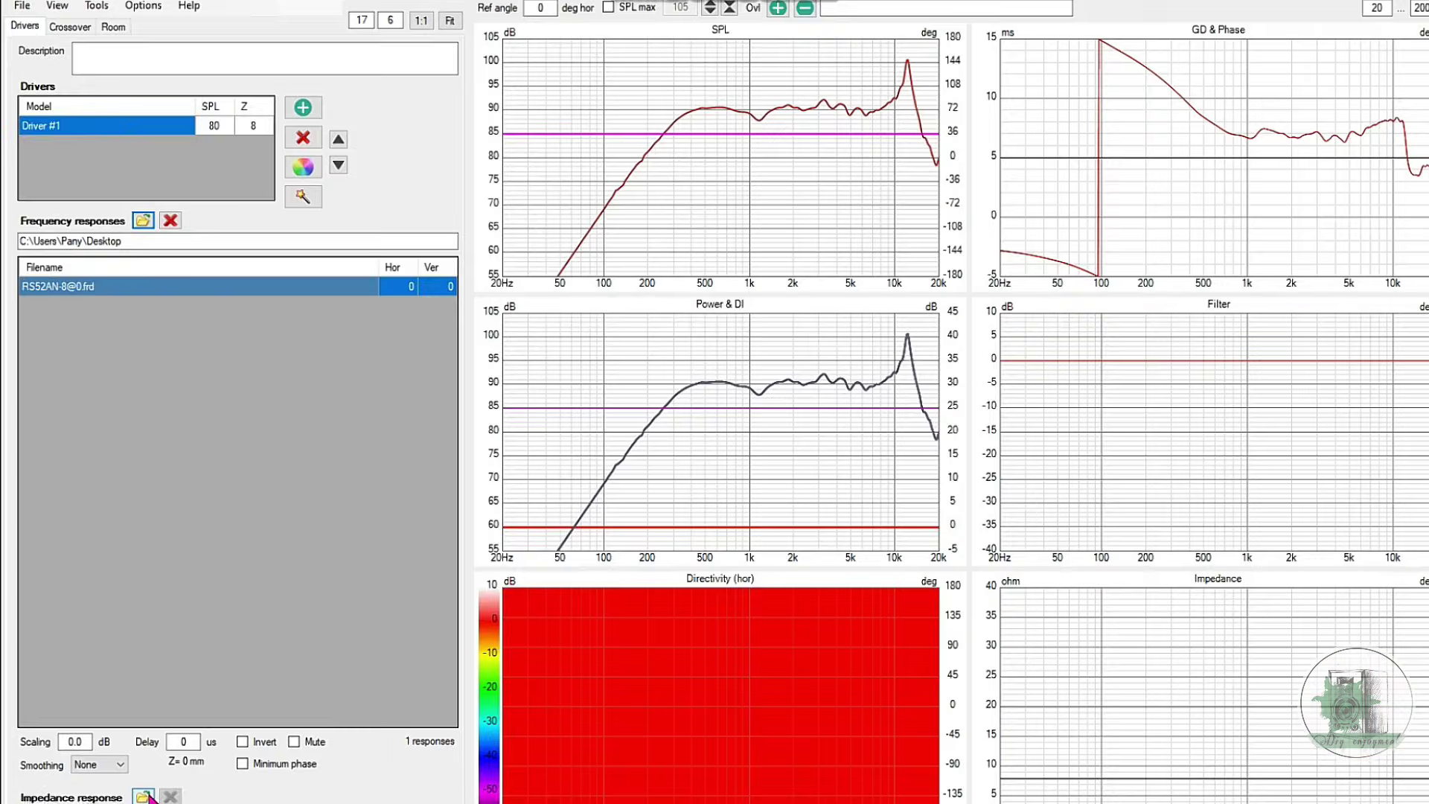
{"action": "left_click", "coordinate": [145, 796]}
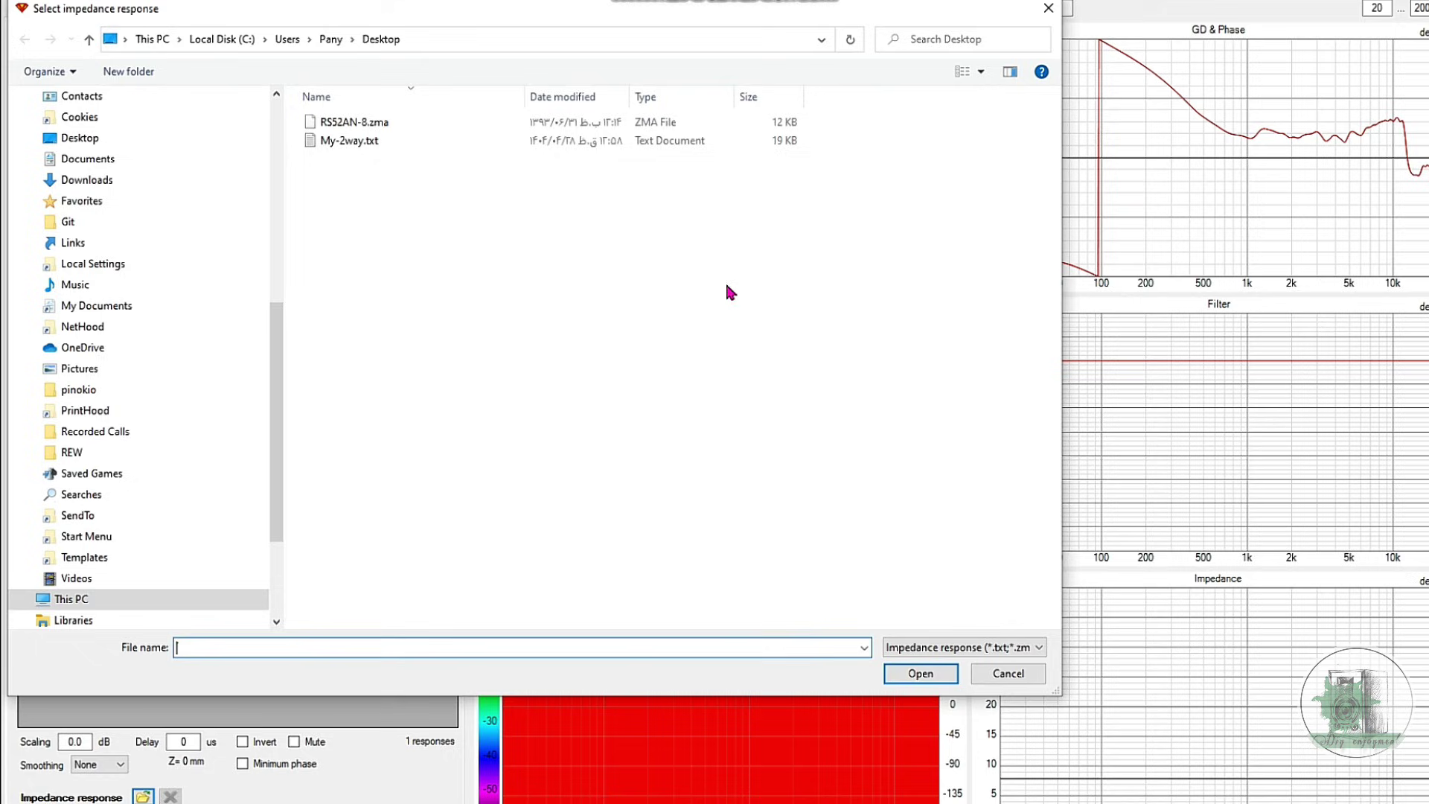
{"action": "double_click", "coordinate": [355, 122]}
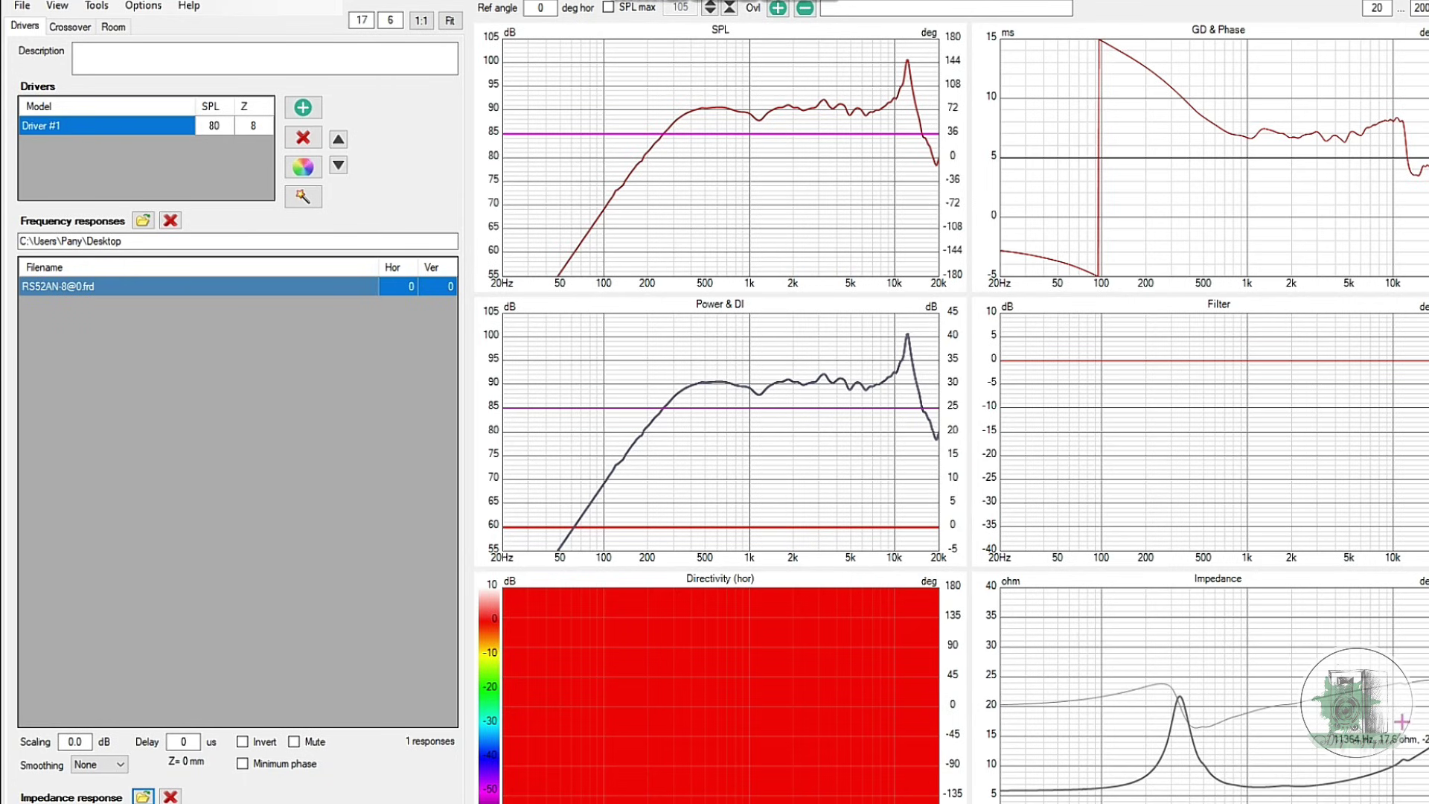
Back on the crossover schematic, enlarge the SPL graph to inspect the high-frequency peak
{"action": "left_click", "coordinate": [70, 26]}
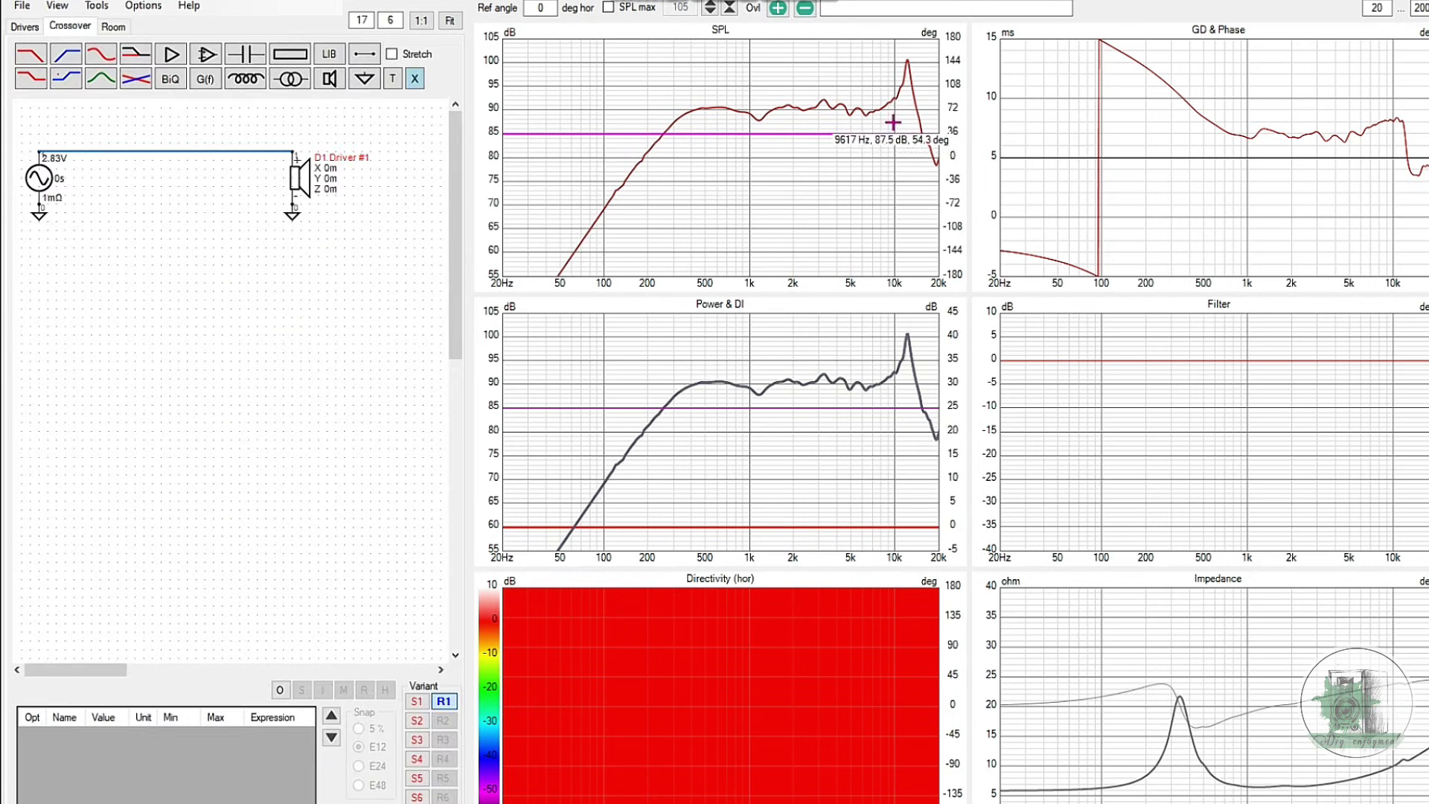
{"action": "double_click", "coordinate": [893, 122]}
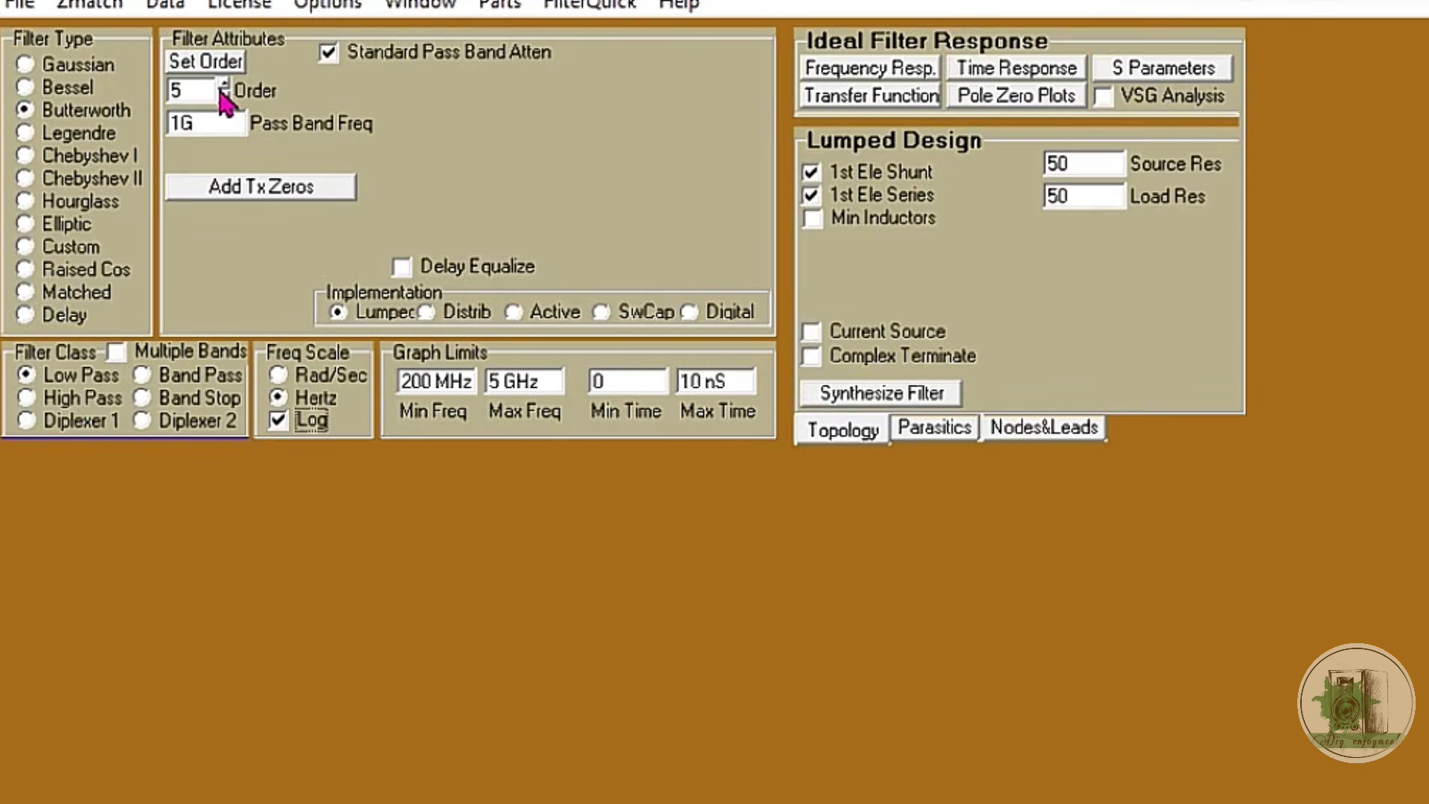
Make the filter a 1st-order band-stop centred at 12171 Hz
{"action": "left_click", "coordinate": [224, 96]}
{"action": "left_click", "coordinate": [224, 97]}
{"action": "left_click", "coordinate": [225, 99]}
{"action": "left_click", "coordinate": [223, 97]}
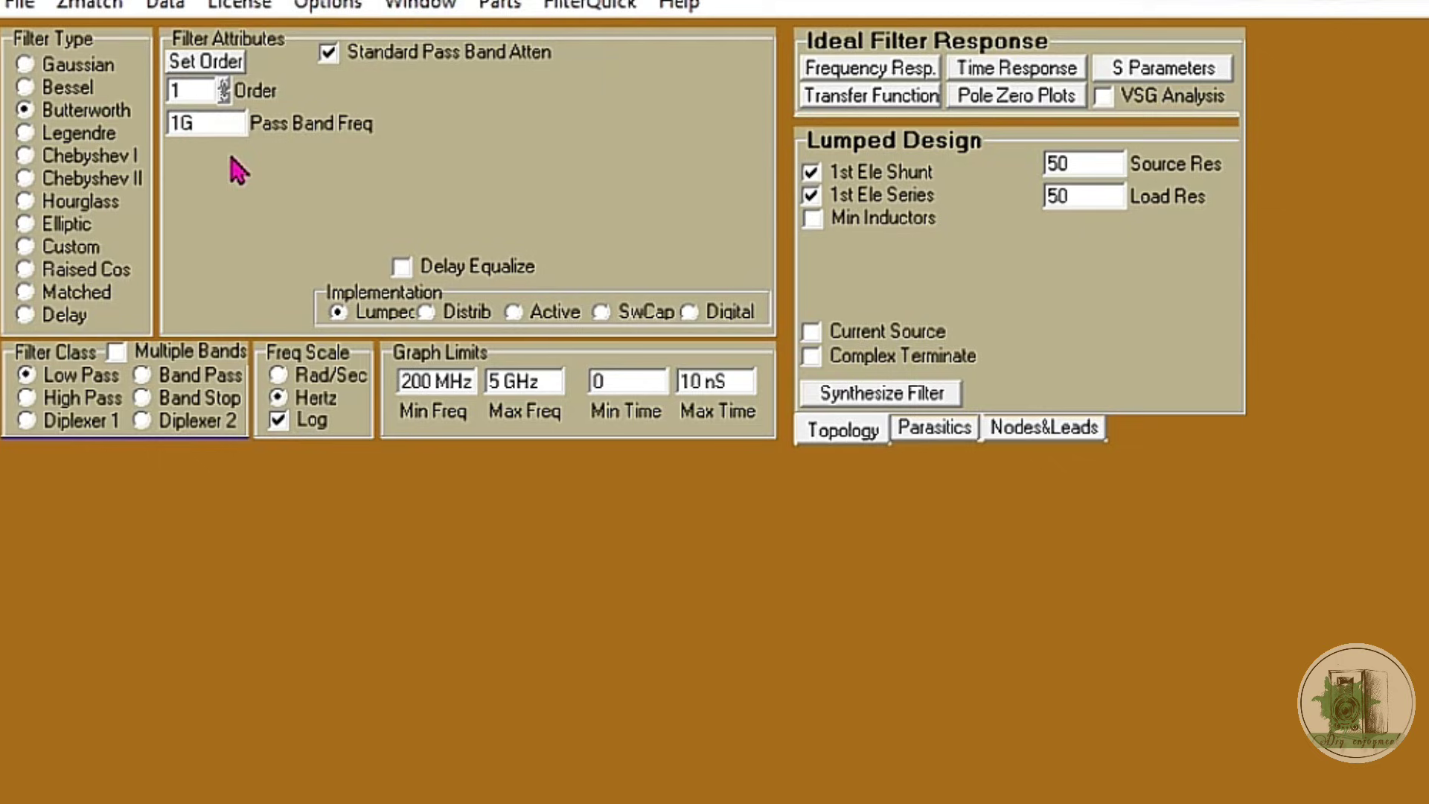
{"action": "double_click", "coordinate": [222, 124]}
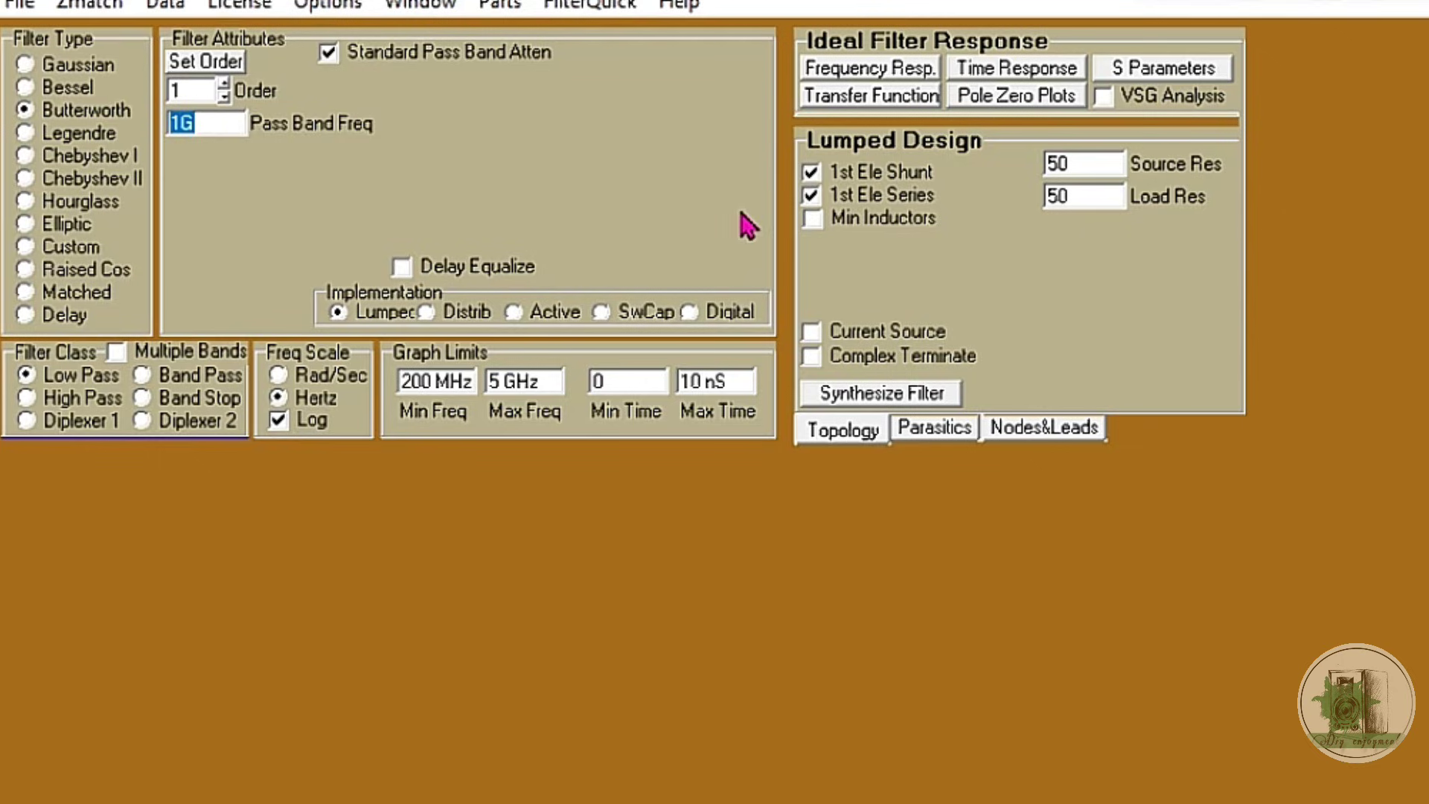
{"action": "left_click", "coordinate": [172, 407]}
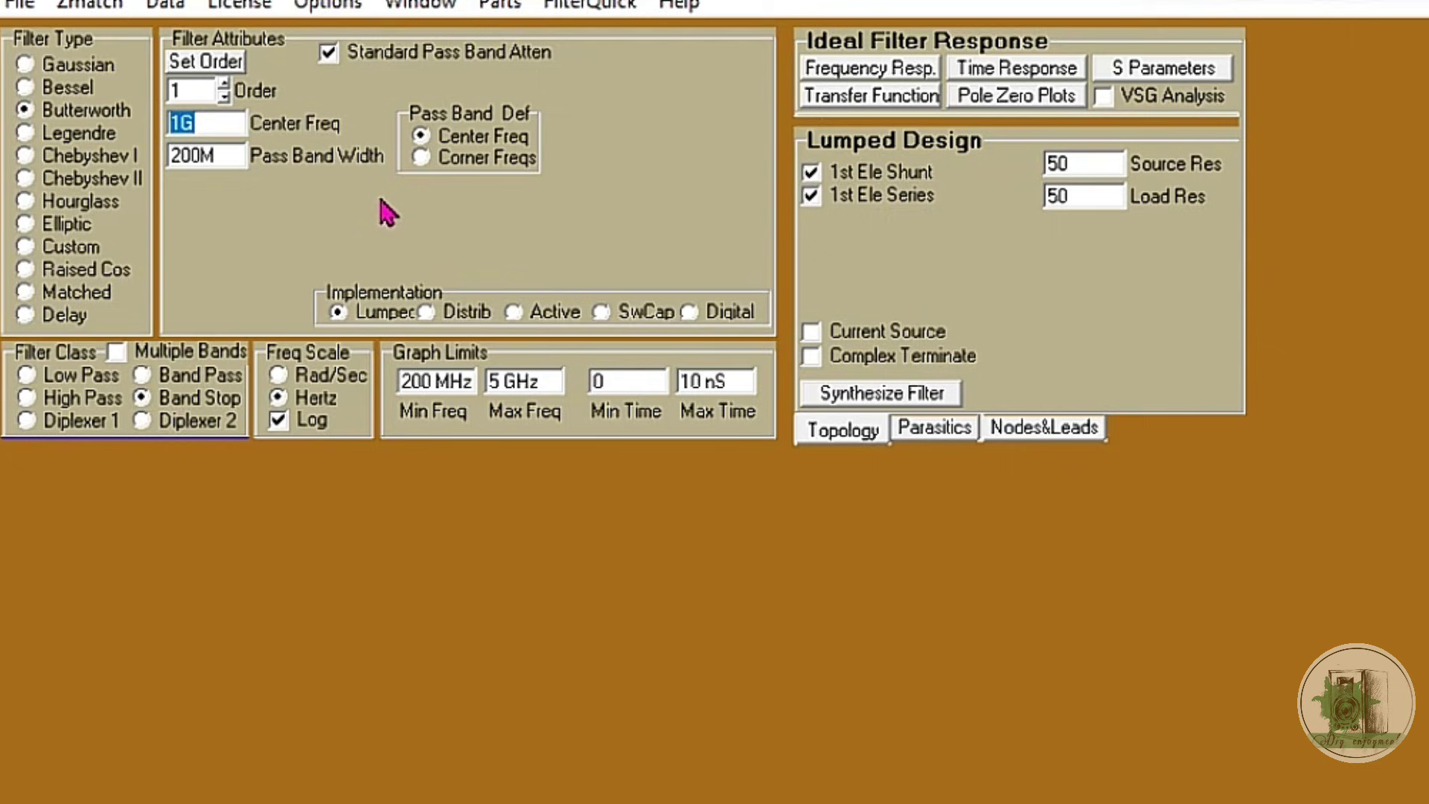
{"action": "type", "text": "12171"}
Set the graph frequency limits to 20 Hz minimum and 20000 Hz maximum
{"action": "double_click", "coordinate": [453, 380]}
{"action": "left_click", "coordinate": [446, 380]}
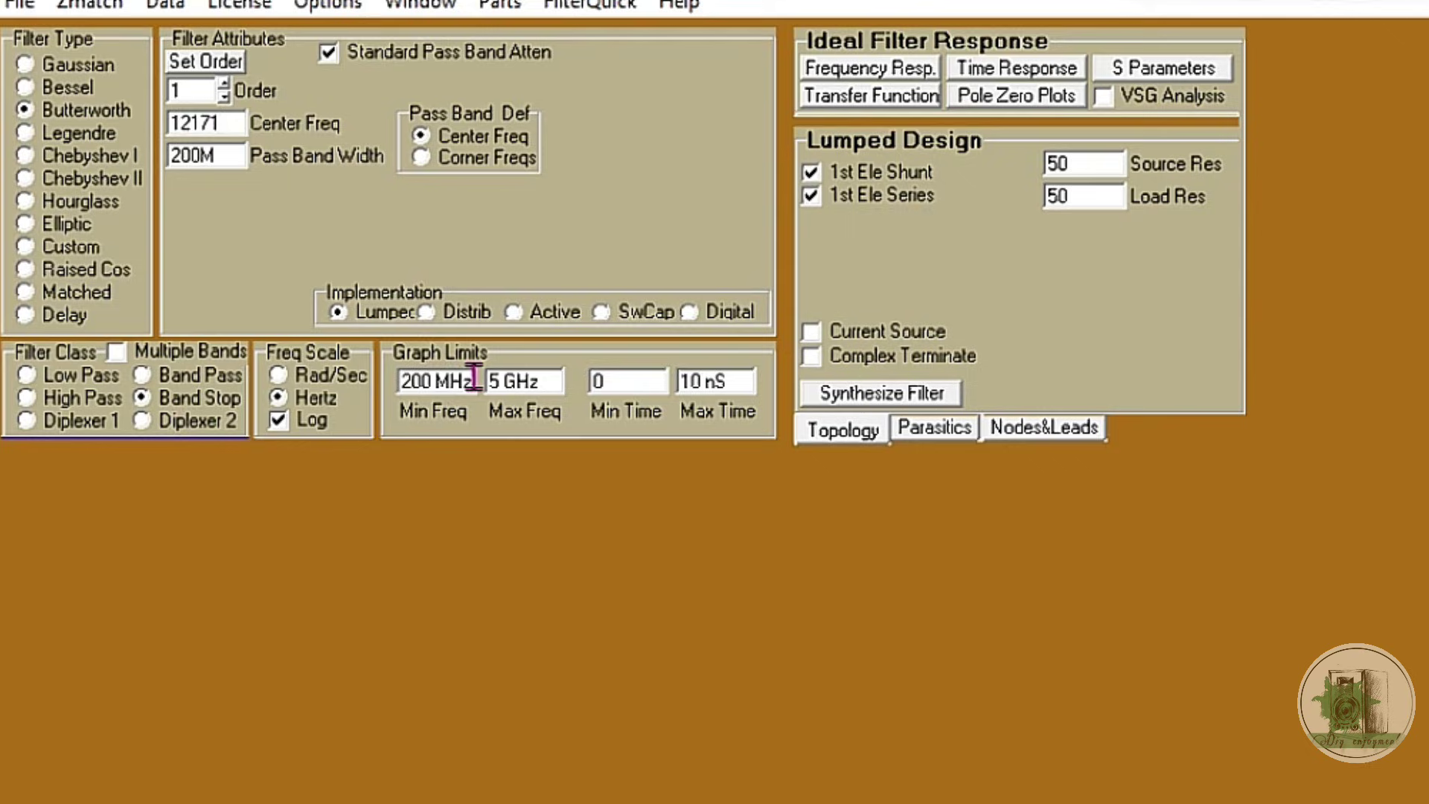
{"action": "left_click_drag", "start_coordinate": [475, 379], "coordinate": [400, 379]}
{"action": "type", "text": "20"}
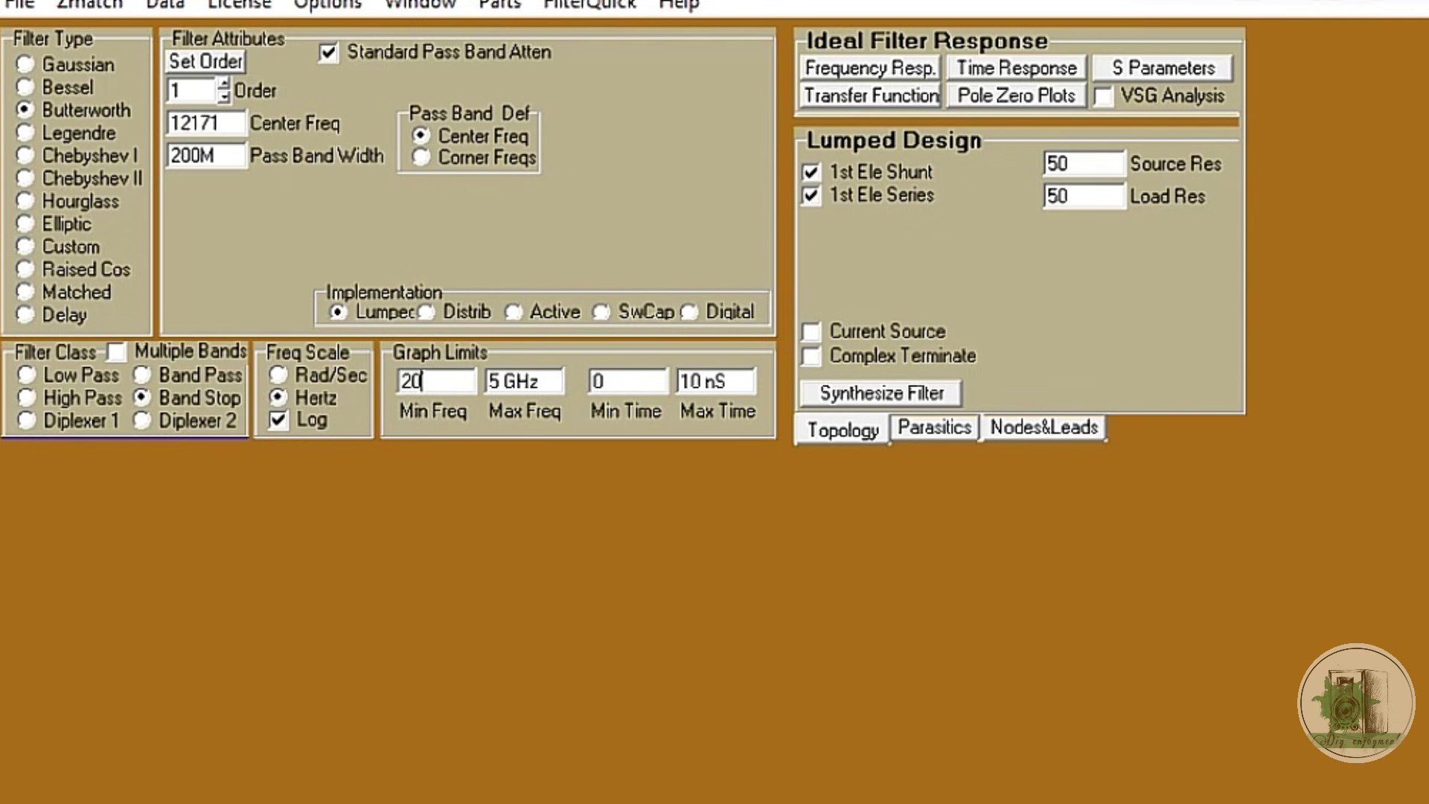
{"action": "left_click_drag", "start_coordinate": [560, 381], "coordinate": [443, 381]}
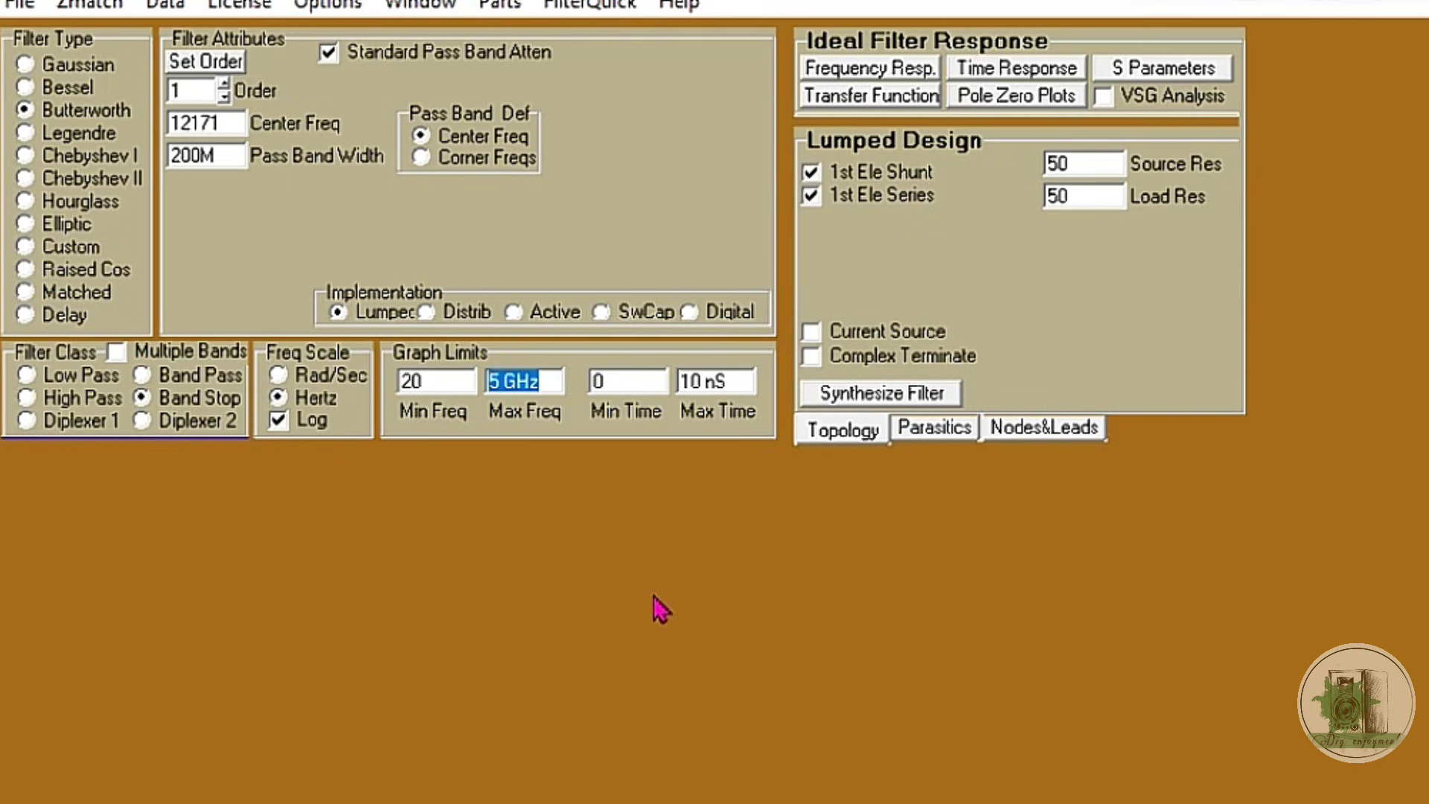
{"action": "type", "text": "20000"}
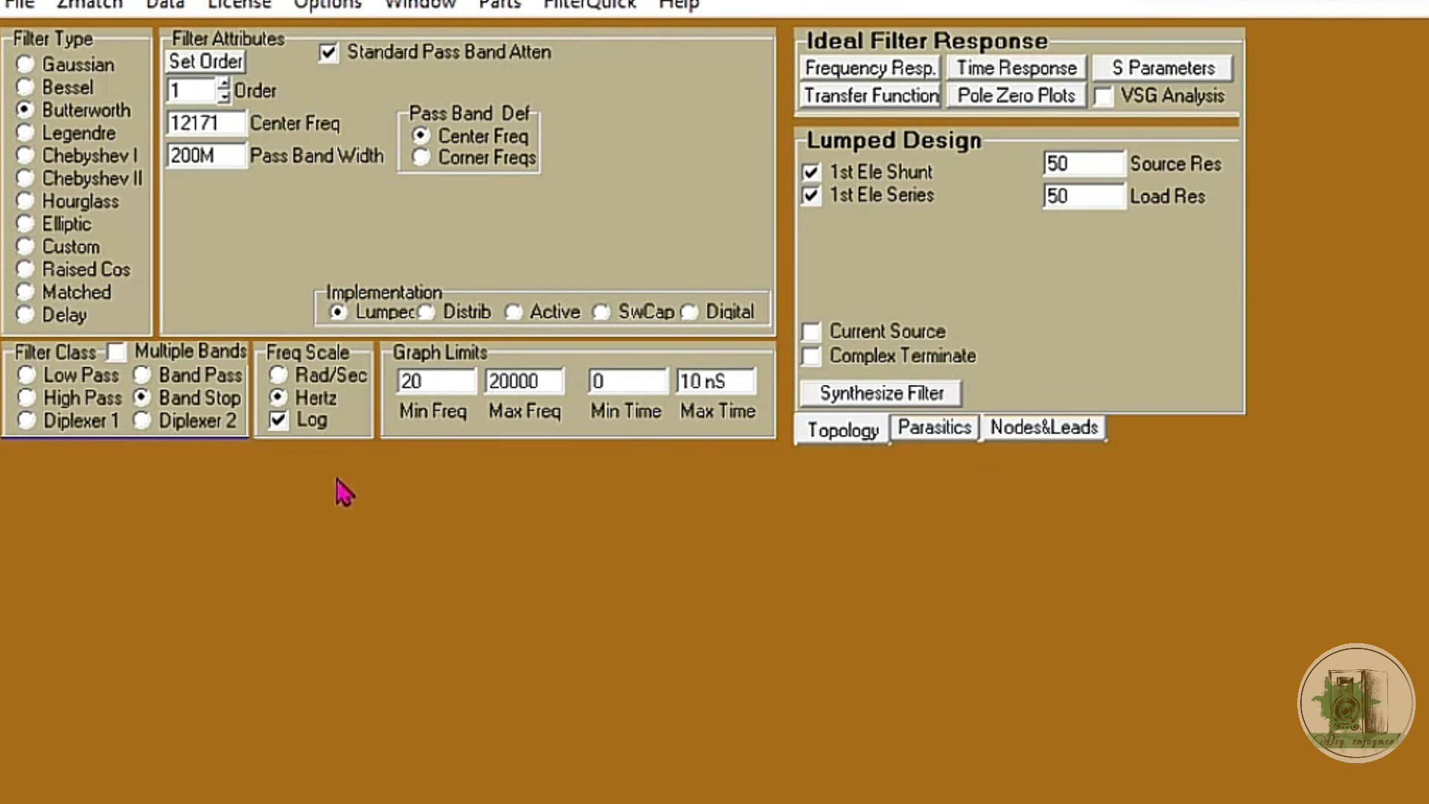
{"action": "left_click", "coordinate": [282, 398]}
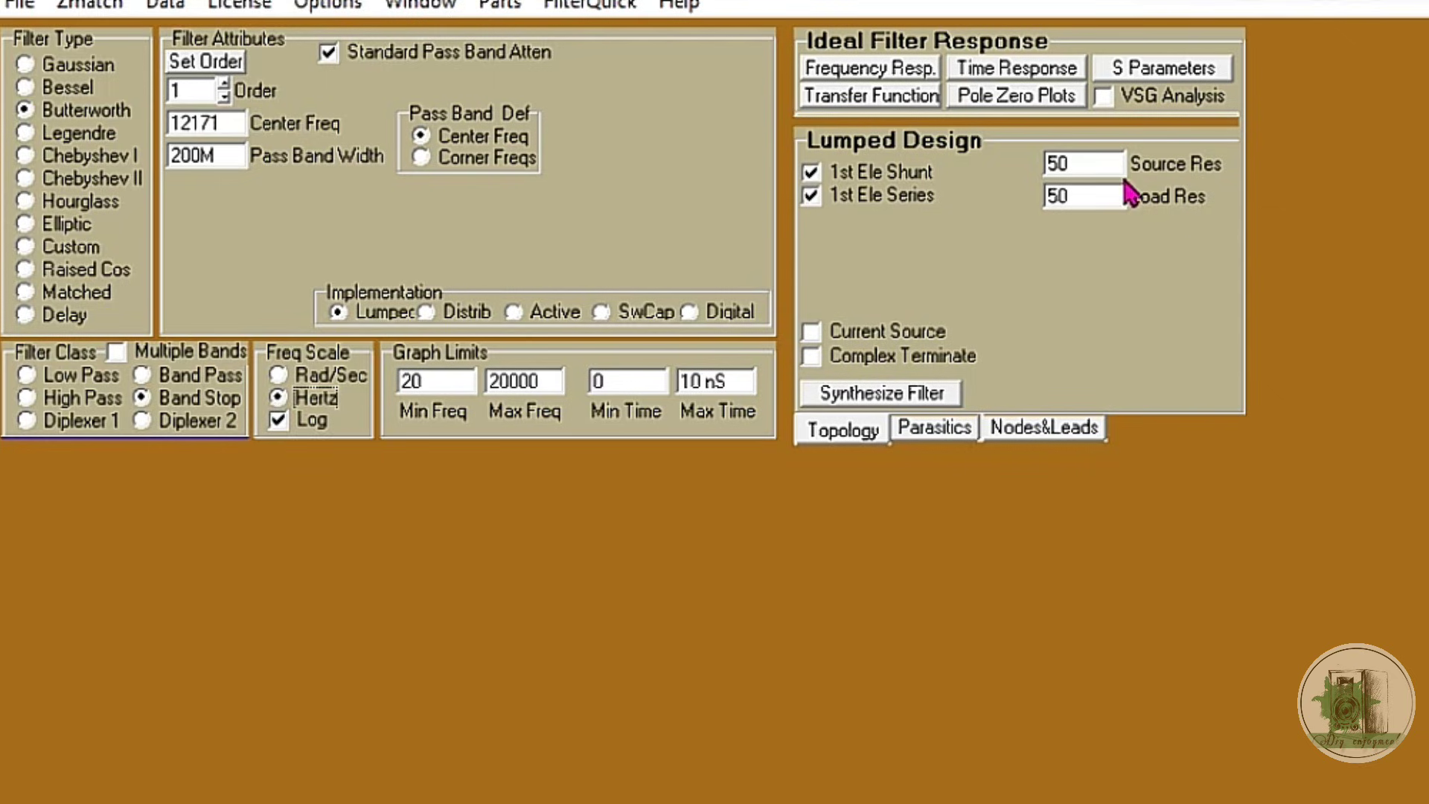
Set source resistance to 0 Ω, select the load resistance field, and enlarge the impedance graph
{"action": "double_click", "coordinate": [1057, 164]}
{"action": "type", "text": "0"}
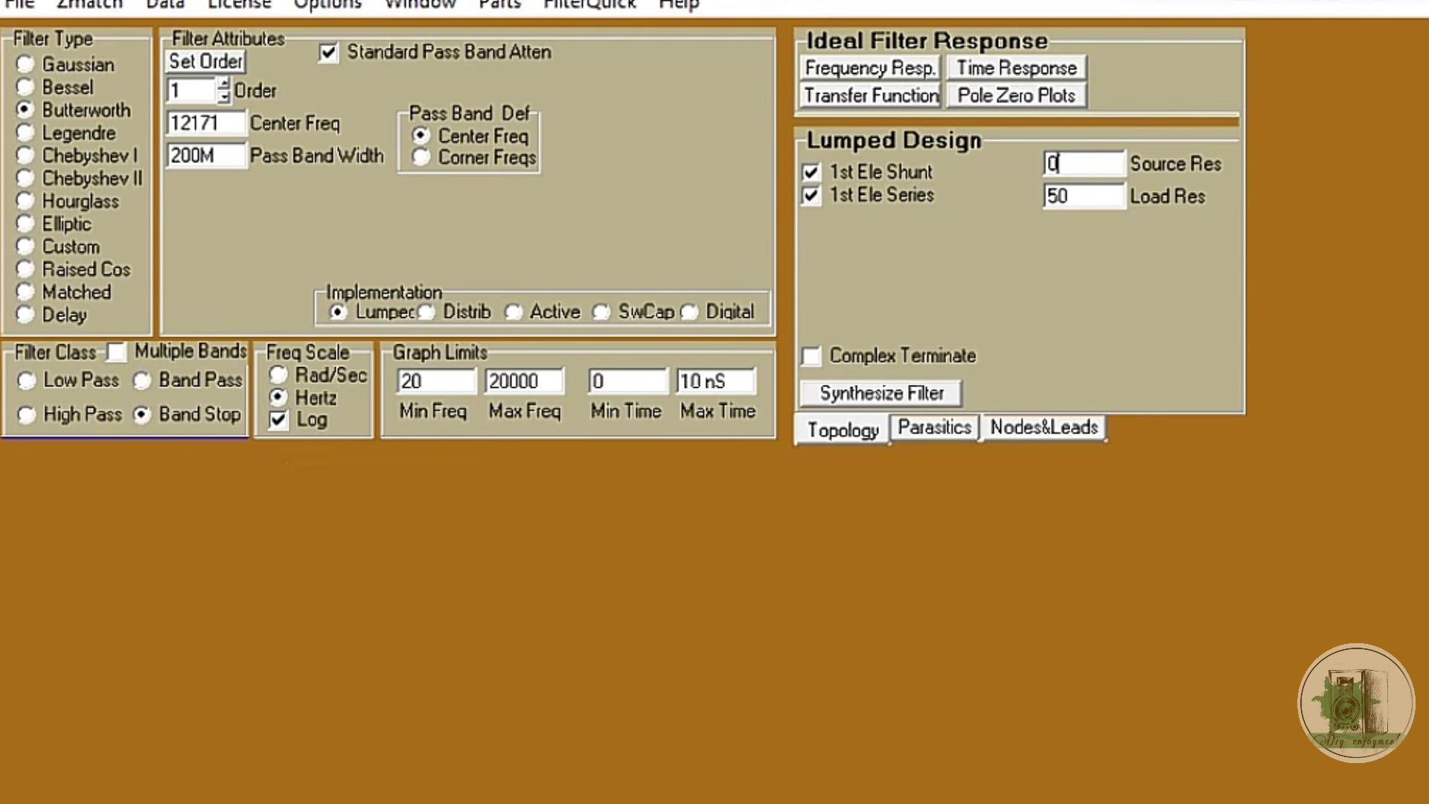
{"action": "double_click", "coordinate": [1091, 198]}
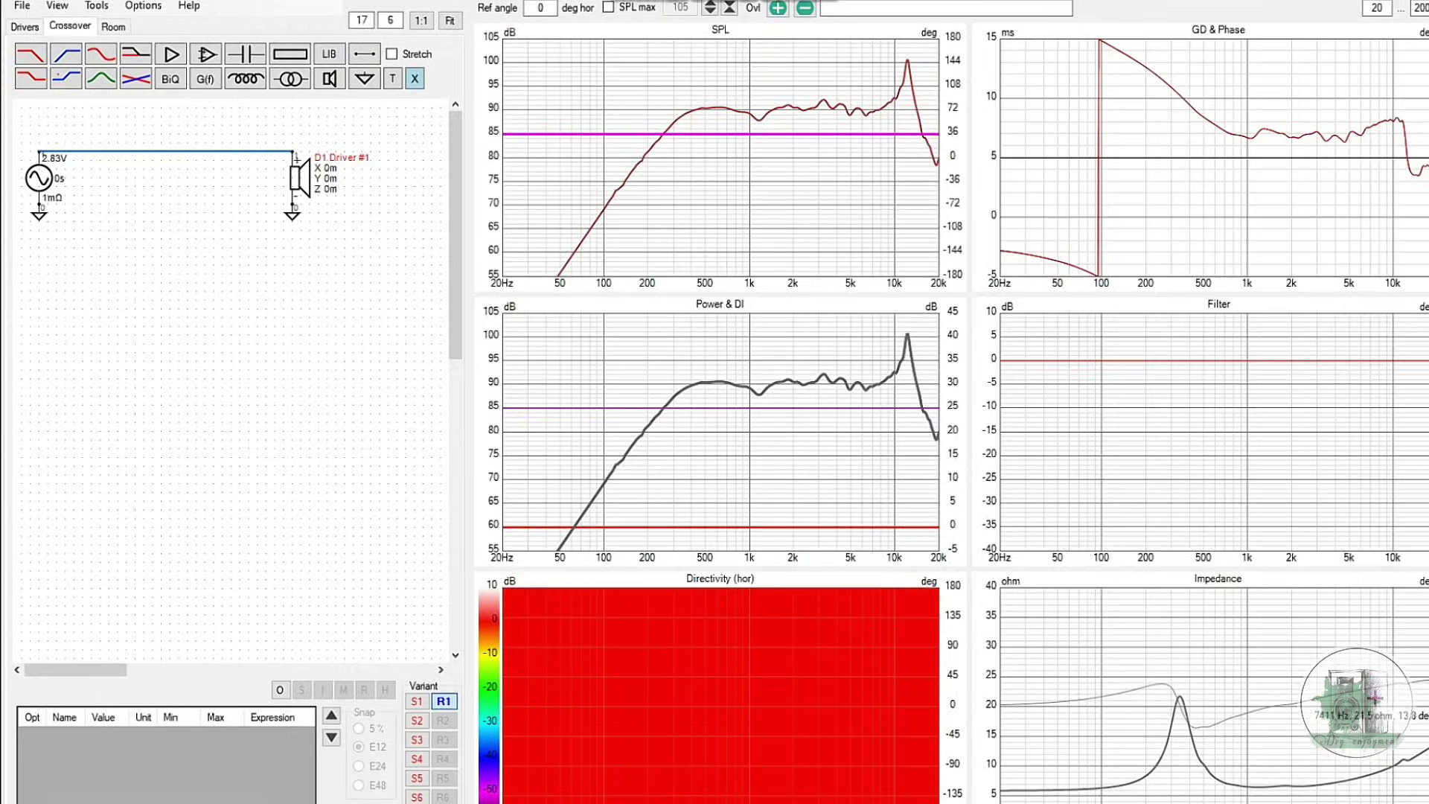
{"action": "double_click", "coordinate": [1374, 698]}
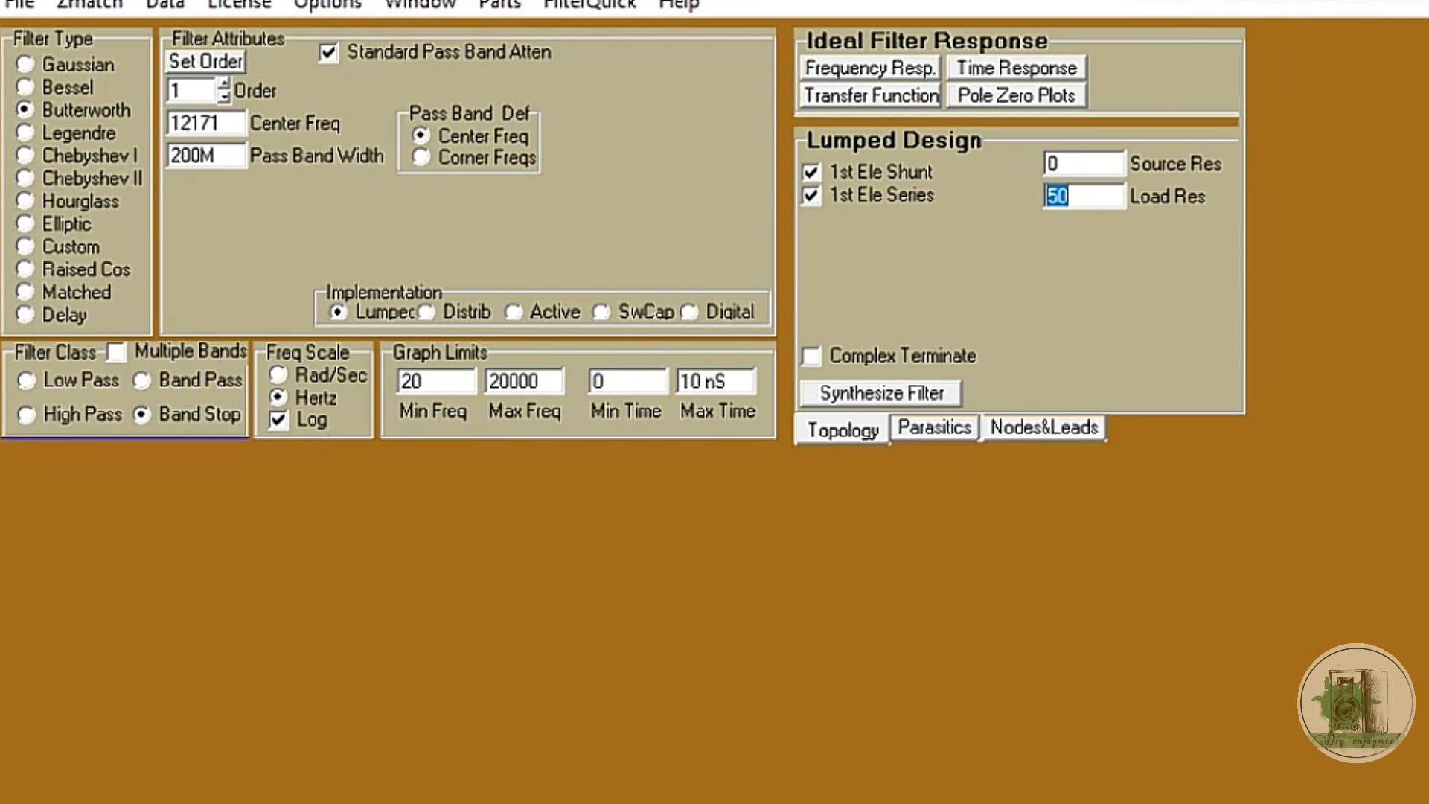
Enter 11.1 Ω as the load resistance, matching the driver impedance at 12171 Hz
{"action": "type", "text": "11.1"}
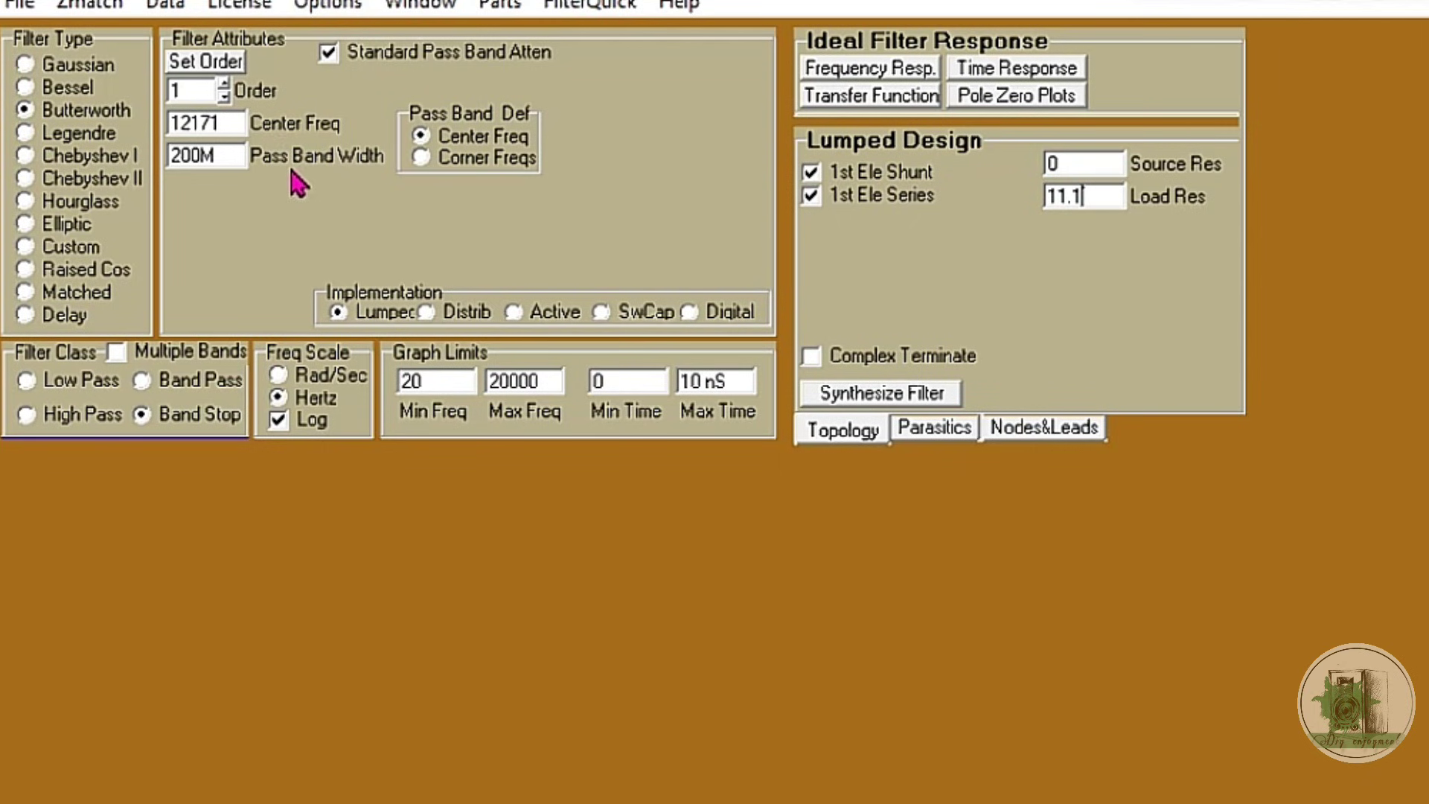
Set the pass band width to 1000 Hz and synthesize the band-stop filter
{"action": "double_click", "coordinate": [203, 152]}
{"action": "type", "text": "1000"}
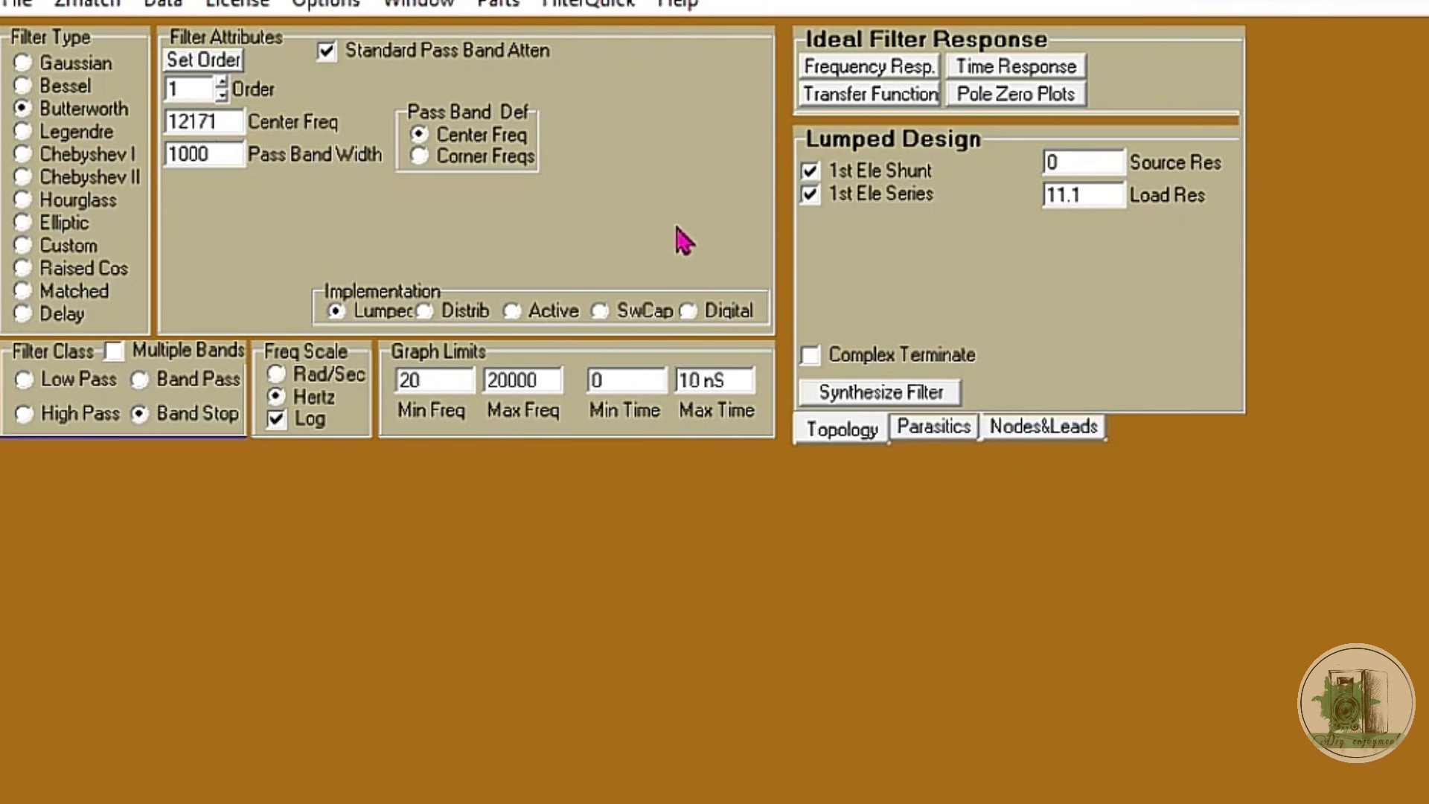
{"action": "left_click", "coordinate": [942, 398]}
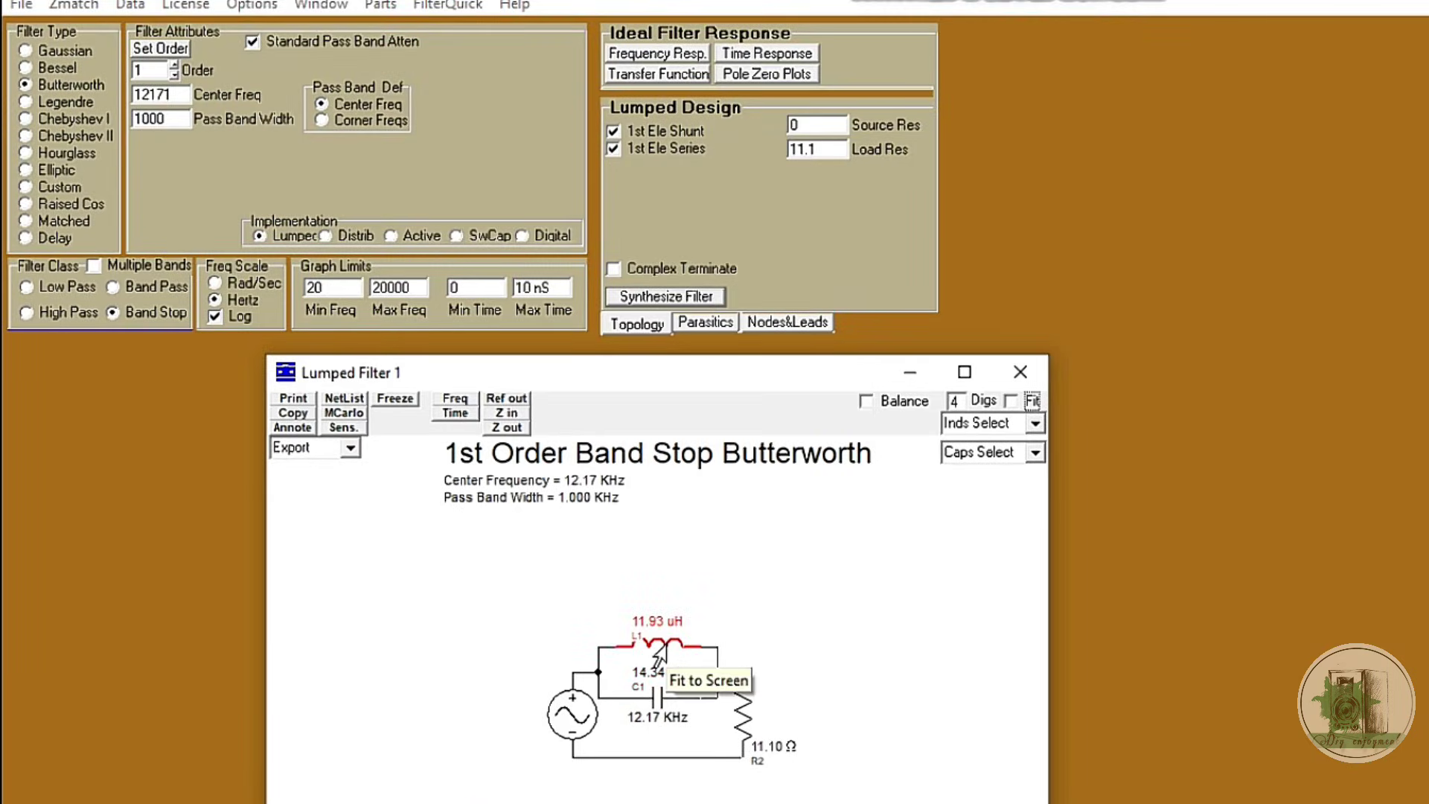
Change L1 to 0.1m (100 uH), giving C1 1.710 uF
{"action": "left_click", "coordinate": [658, 653]}
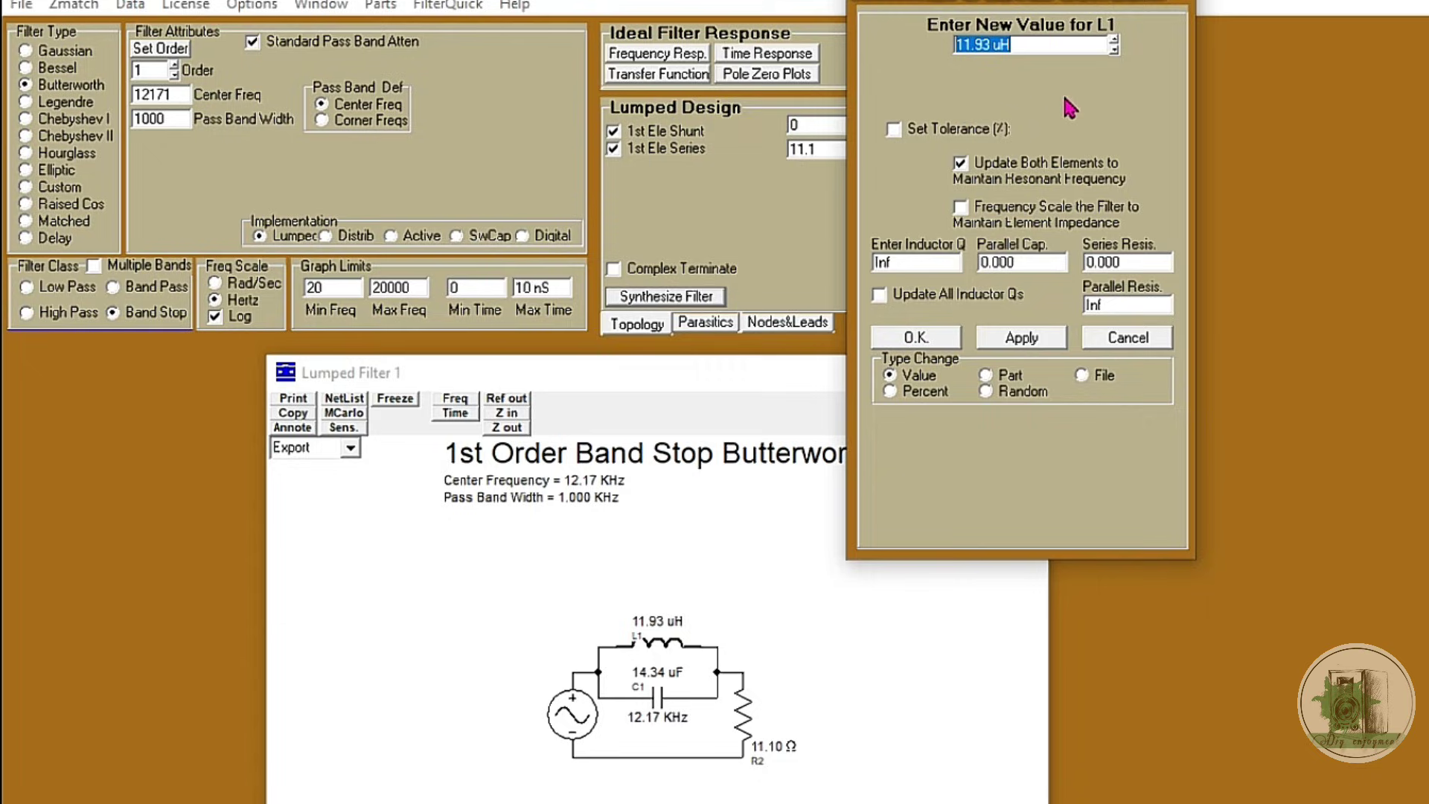
{"action": "type", "text": "0.1"}
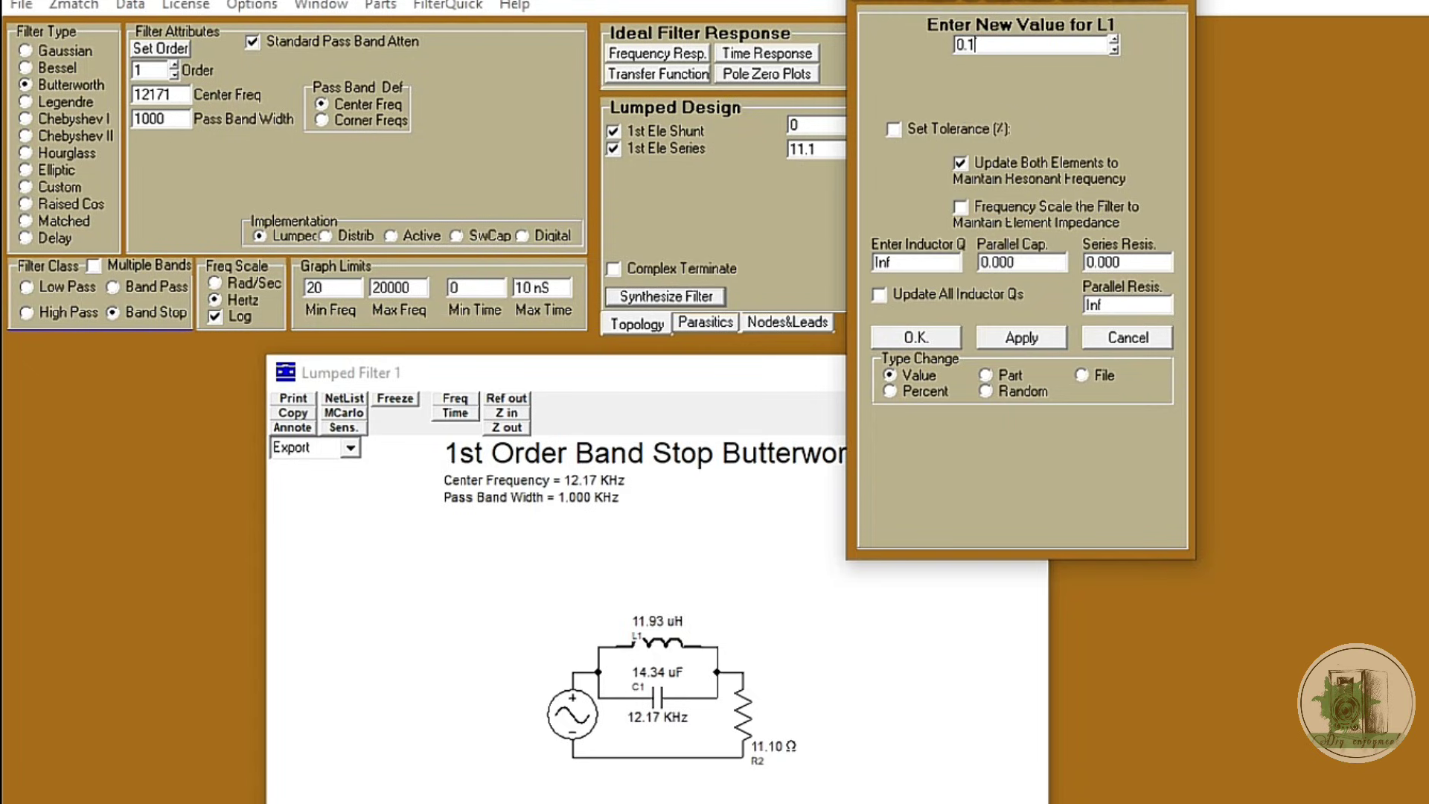
{"action": "type", "text": "m"}
{"action": "left_click", "coordinate": [916, 337]}
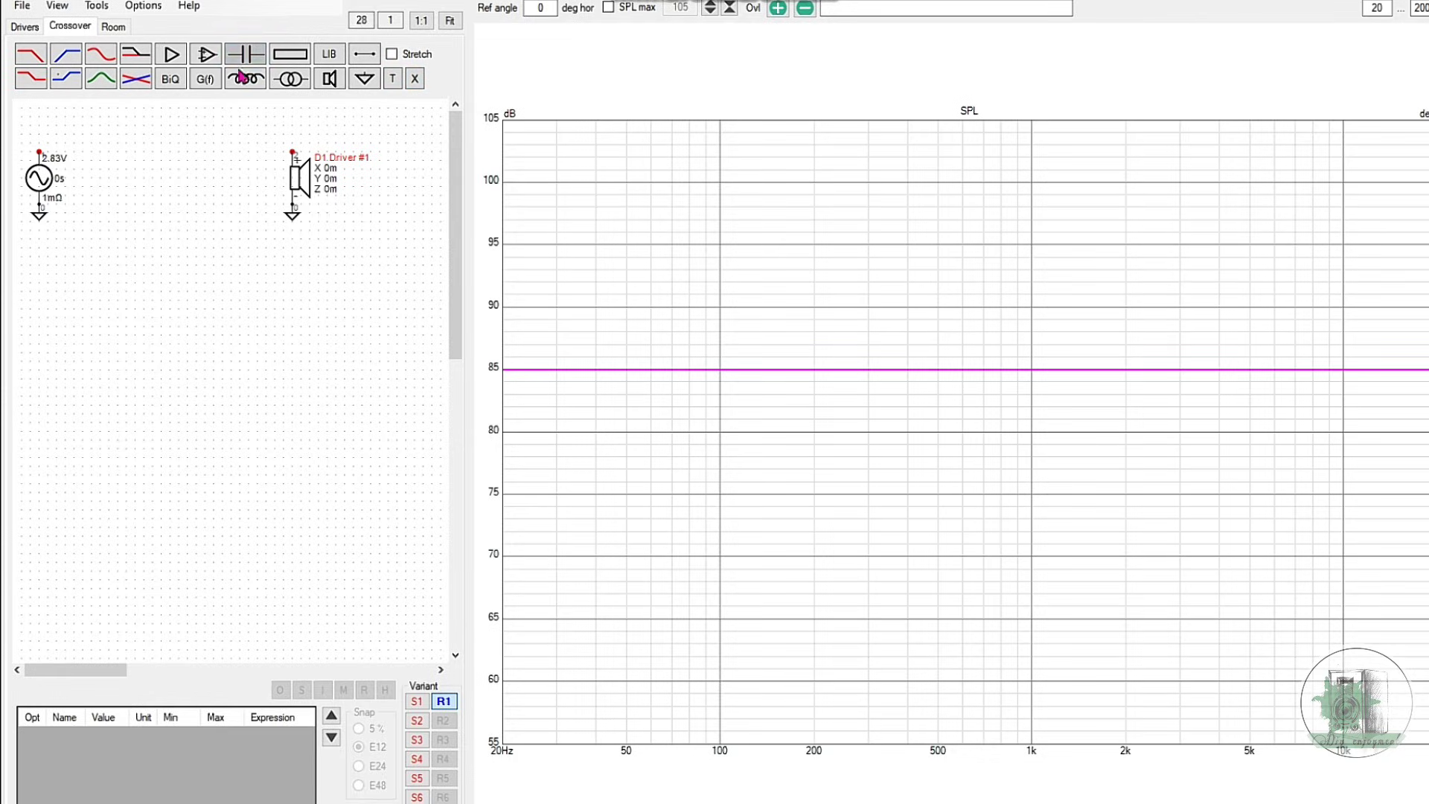
Add a 10 µF capacitor and an inductor in parallel, wire them to the source, and select L1
{"action": "left_click_drag", "start_coordinate": [245, 53], "coordinate": [134, 141]}
{"action": "left_click_drag", "start_coordinate": [246, 78], "coordinate": [140, 195]}
{"action": "left_click_drag", "start_coordinate": [162, 143], "coordinate": [161, 186]}
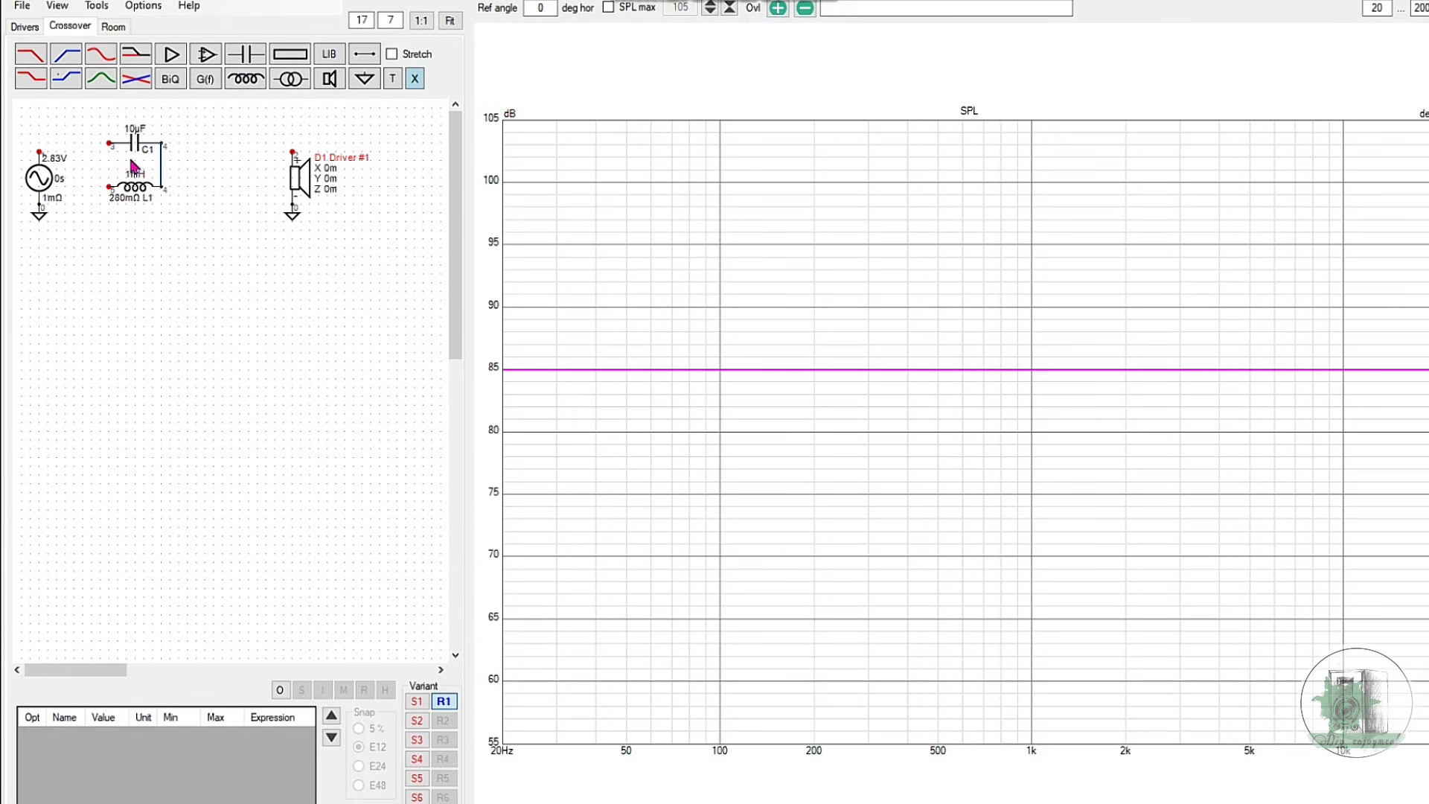
{"action": "left_click_drag", "start_coordinate": [109, 143], "coordinate": [109, 186]}
{"action": "left_click_drag", "start_coordinate": [39, 152], "coordinate": [109, 151]}
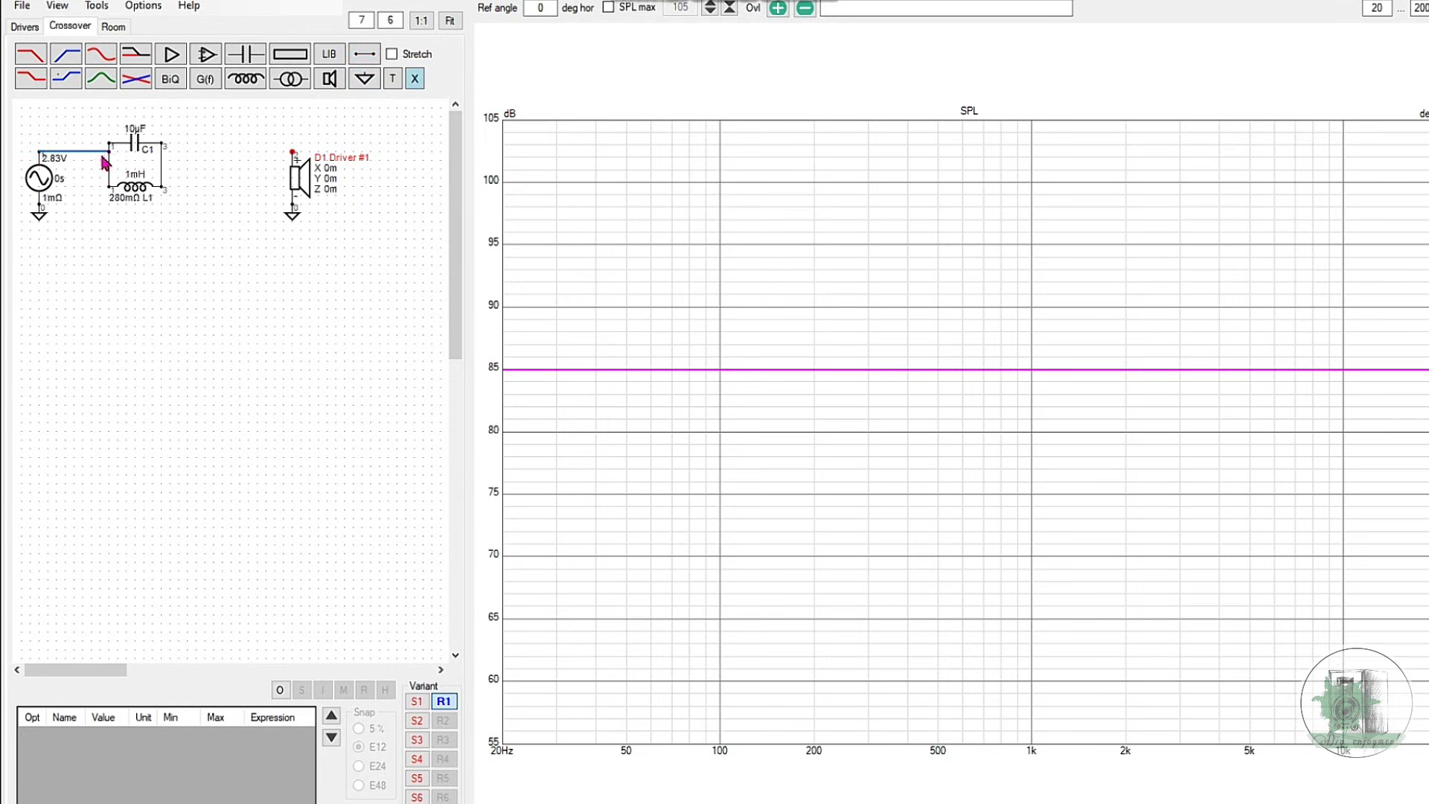
{"action": "left_click", "coordinate": [134, 186]}
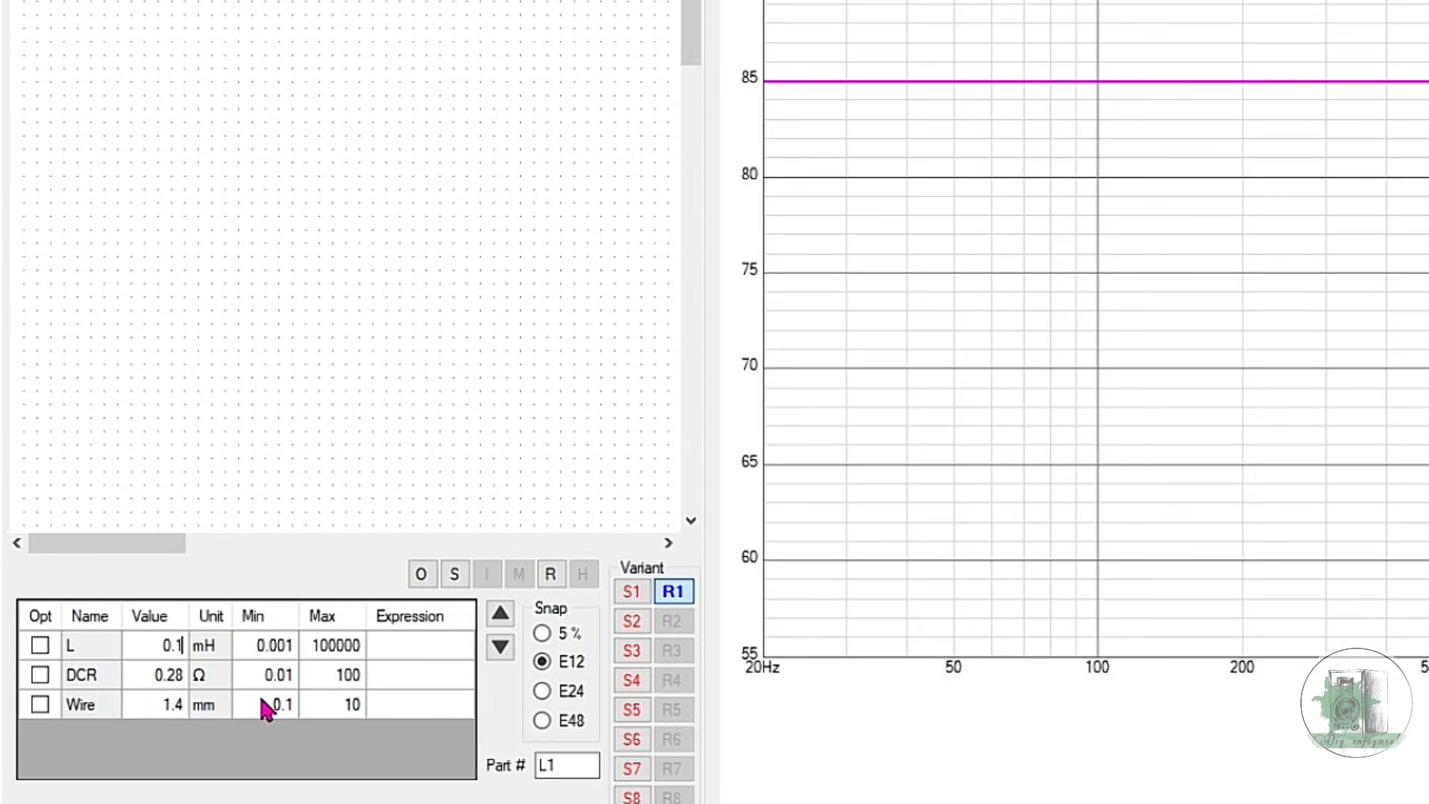
Set C1 to 1.7 µF and wire its right end to Driver #1's positive terminal
{"action": "left_click", "coordinate": [171, 675]}
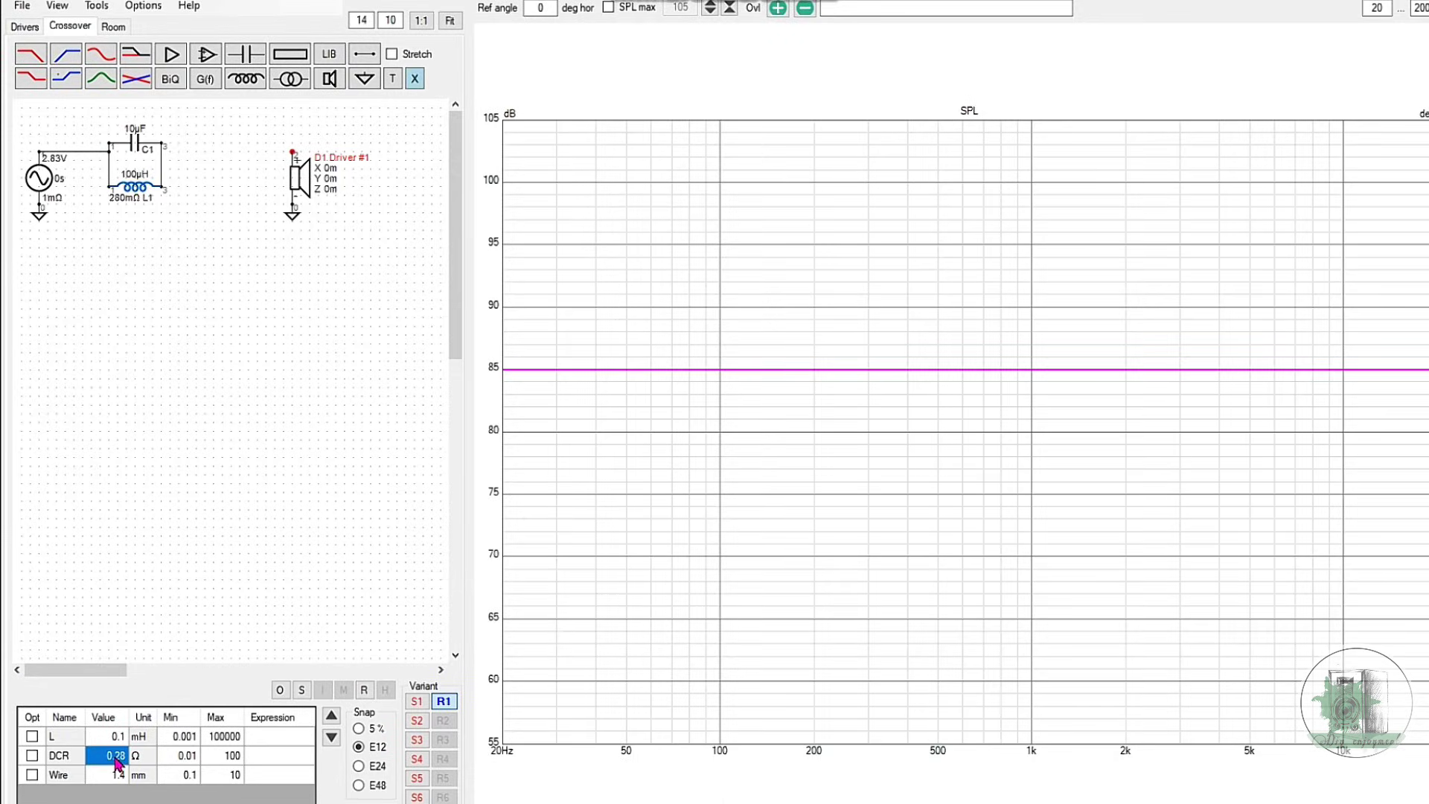
{"action": "left_click", "coordinate": [146, 139]}
{"action": "left_click", "coordinate": [123, 735]}
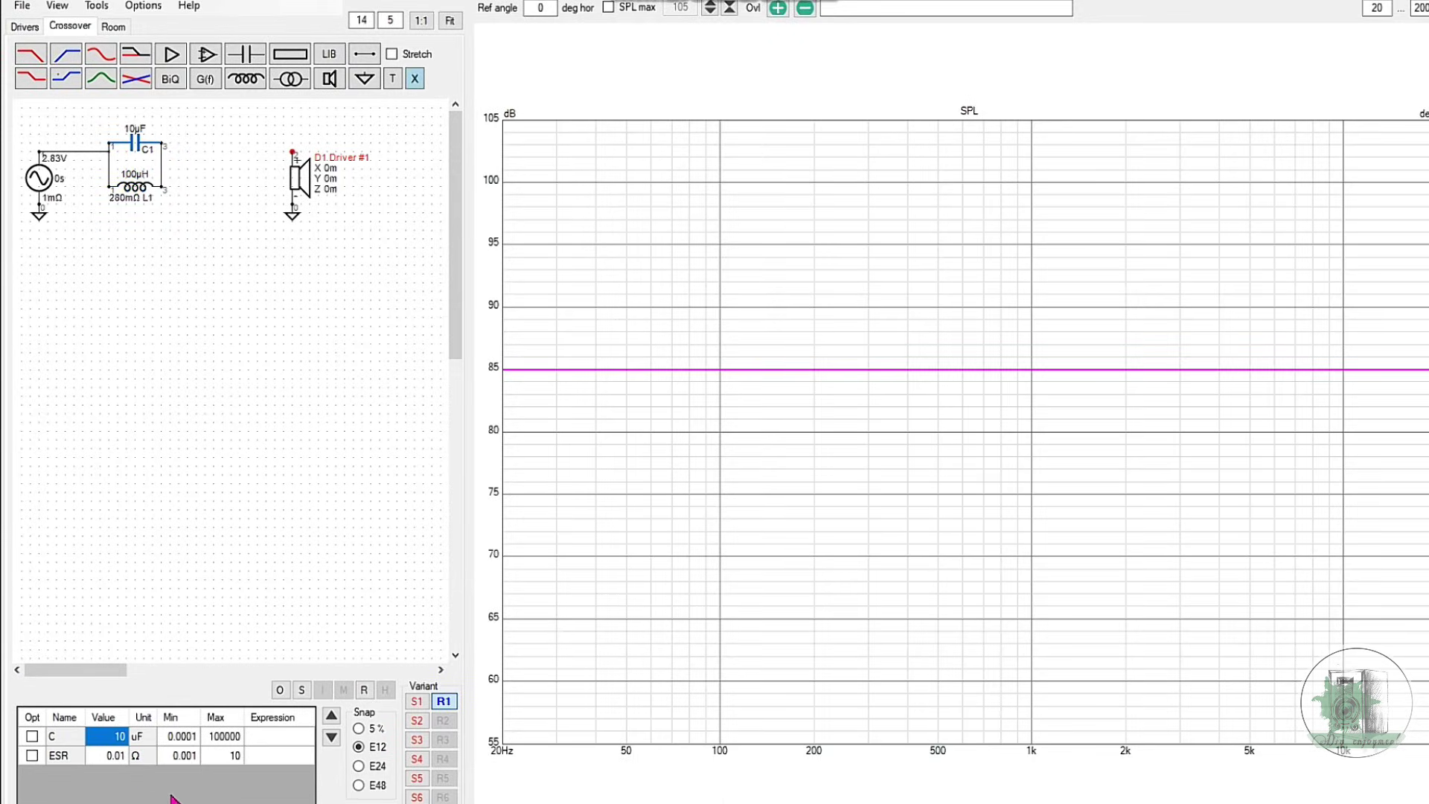
{"action": "type", "text": "1.7"}
{"action": "left_click", "coordinate": [159, 628]}
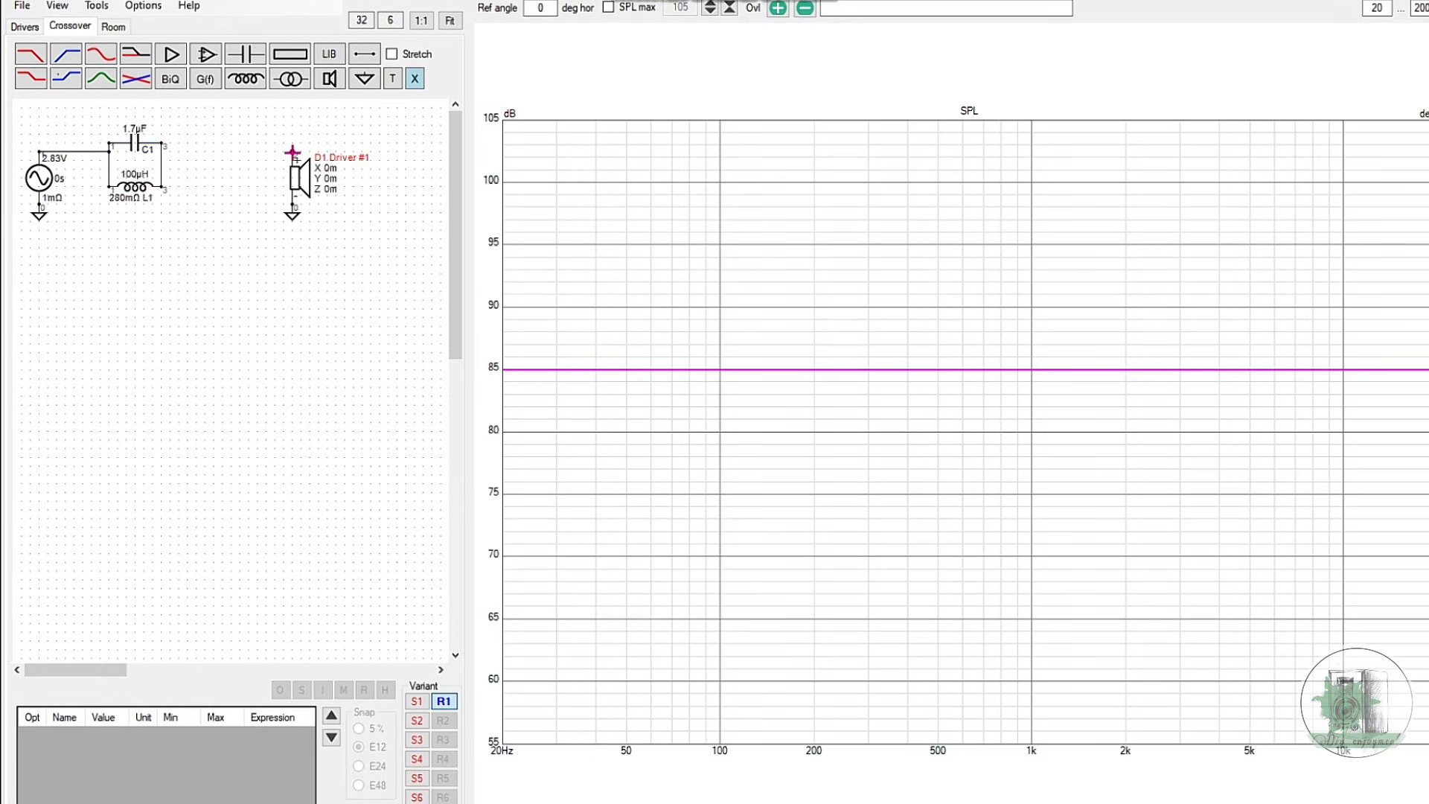
{"action": "left_click_drag", "start_coordinate": [293, 153], "coordinate": [163, 157]}
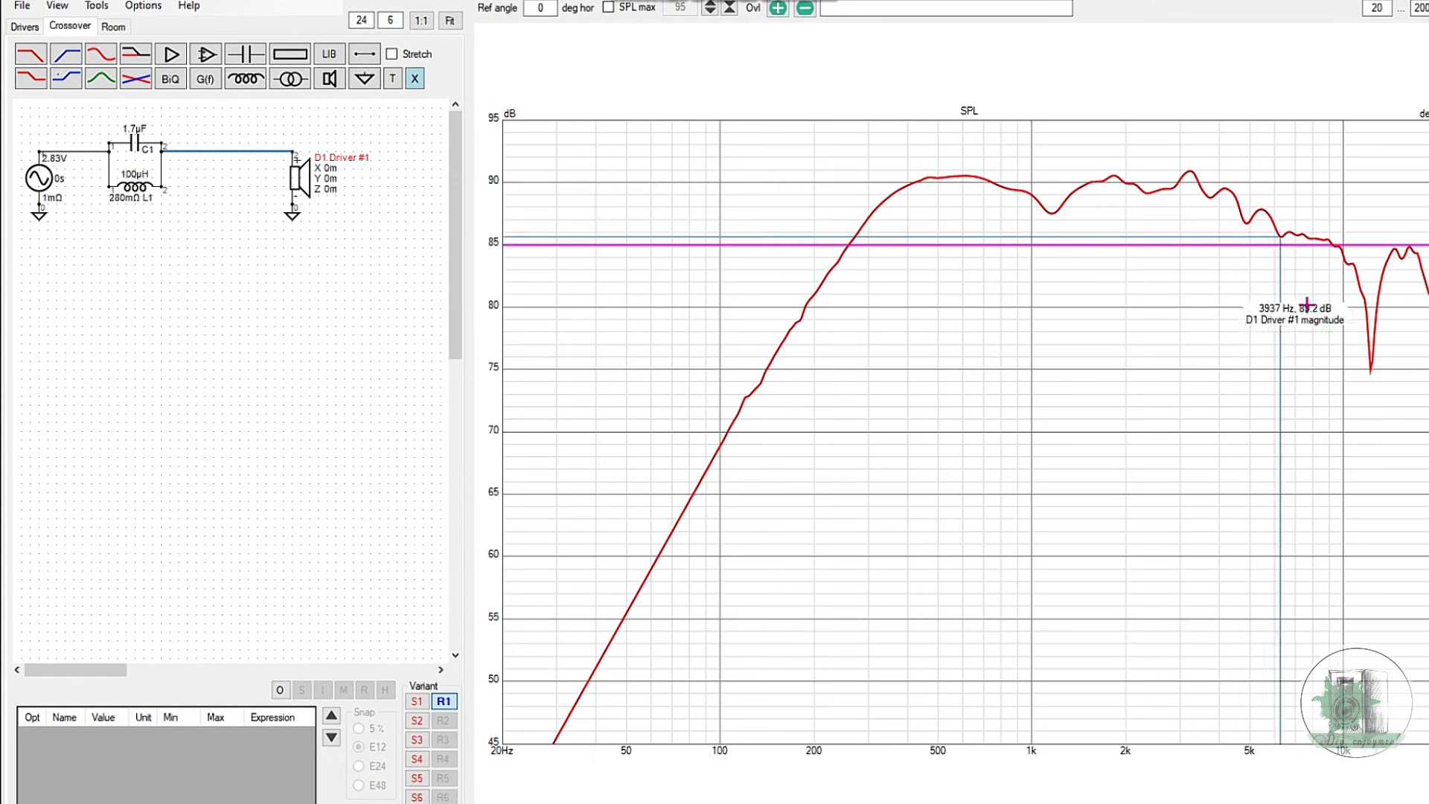
Place resistor R1 below L1 and wire it across L1's terminals
{"action": "left_click", "coordinate": [291, 54]}
{"action": "left_click", "coordinate": [138, 258]}
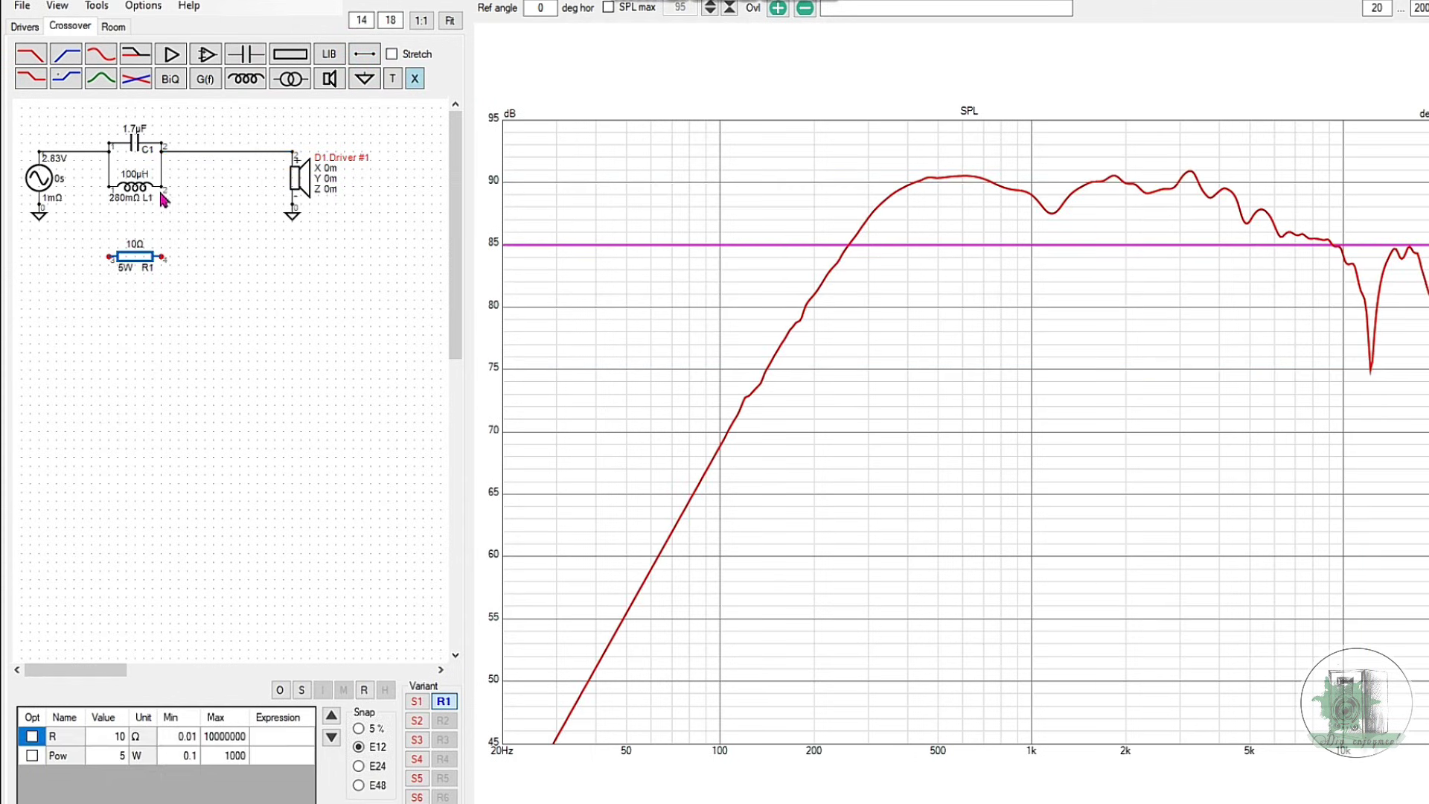
{"action": "left_click_drag", "start_coordinate": [161, 189], "coordinate": [162, 257]}
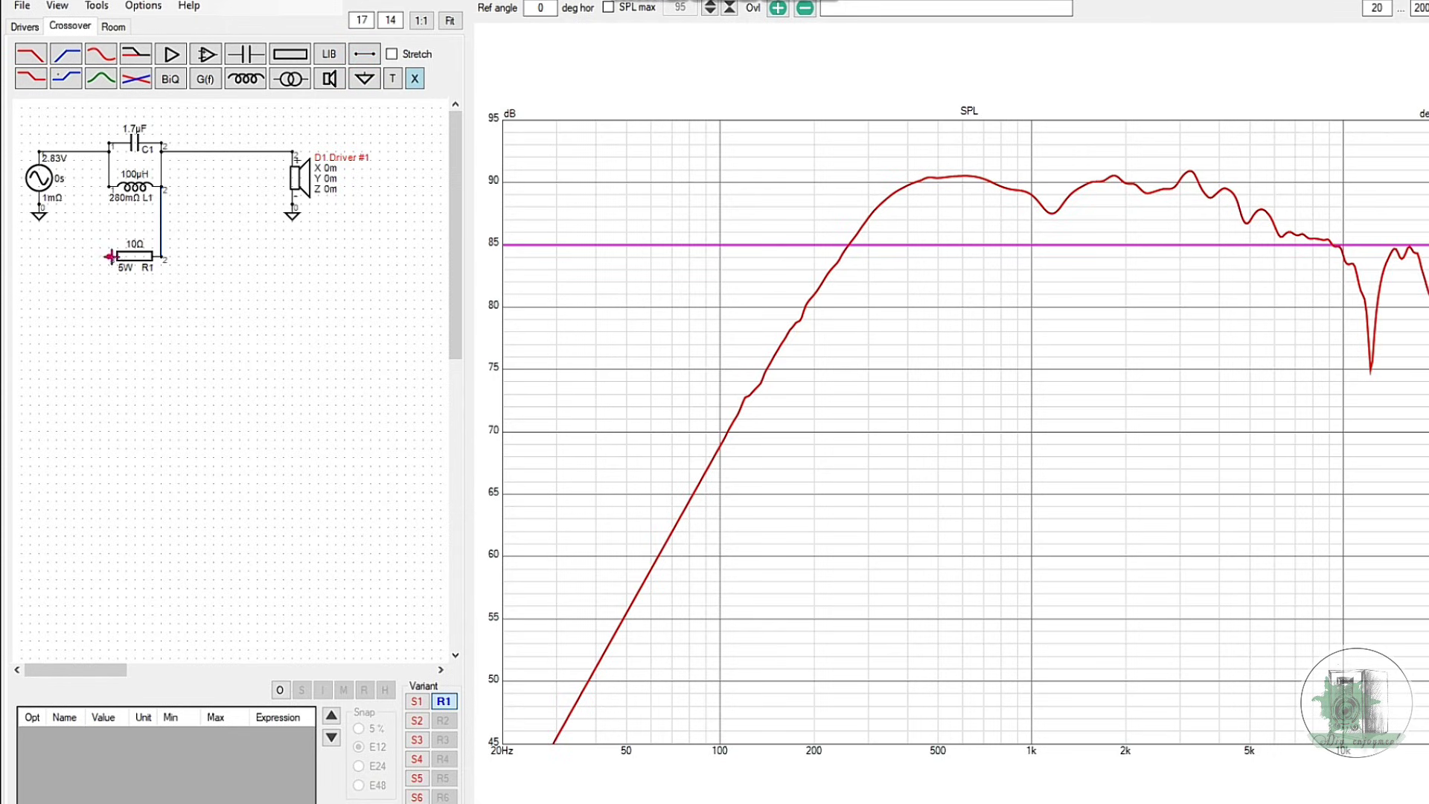
{"action": "left_click", "coordinate": [108, 186]}
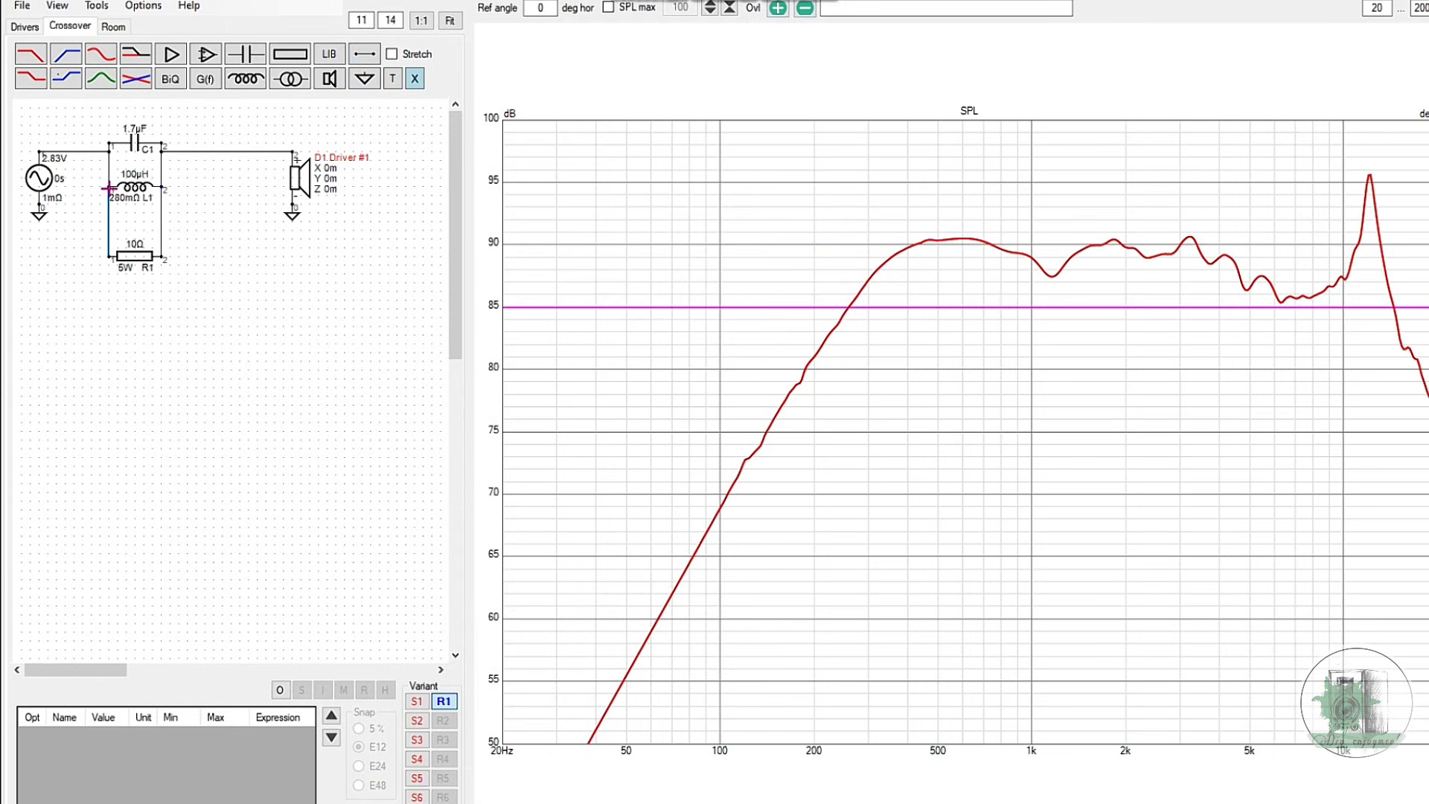
Step R1's resistance up through 22, 56 and 68 Ω, then fine-tune it to 82 Ω
{"action": "left_click", "coordinate": [134, 256]}
{"action": "left_click", "coordinate": [124, 738]}
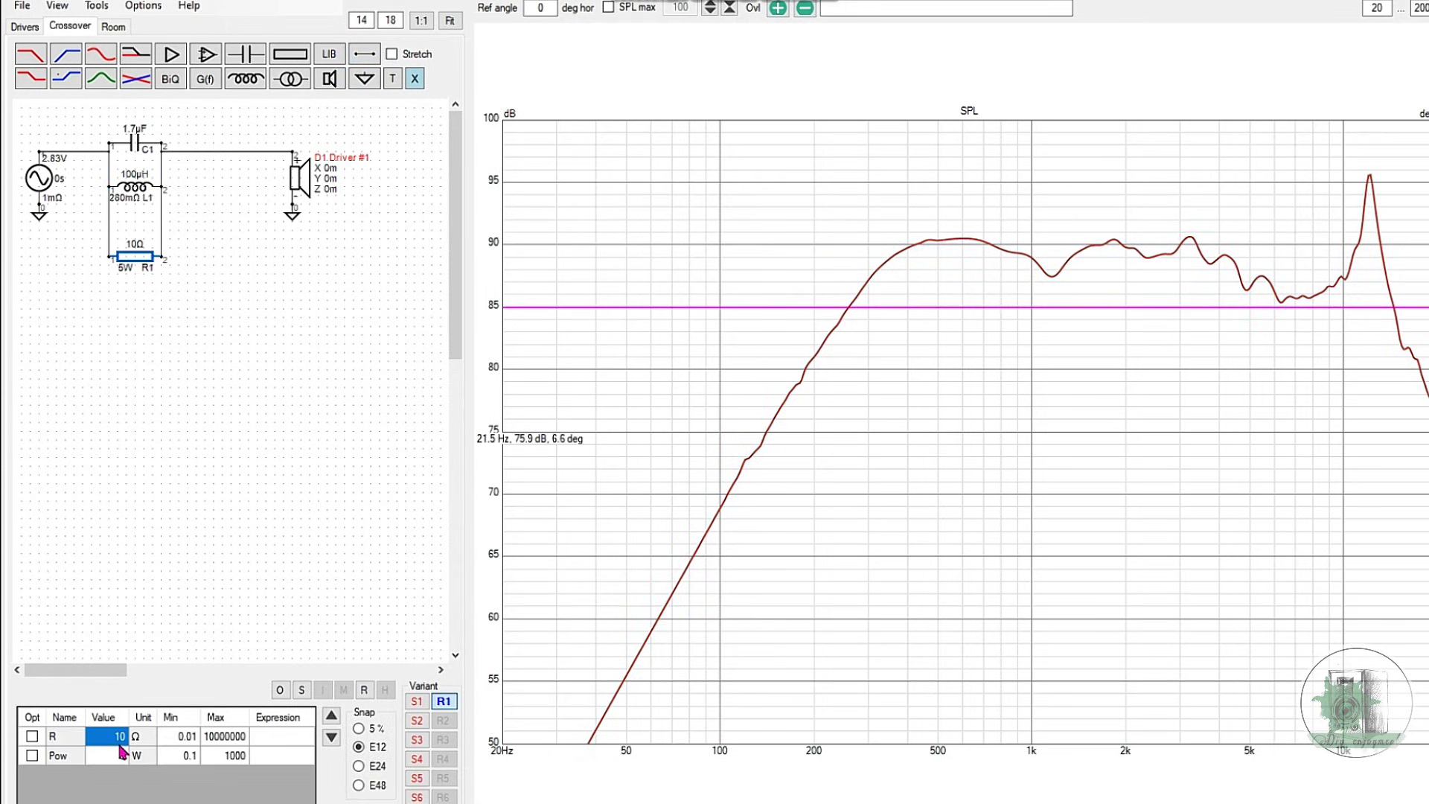
{"action": "key", "text": "Up"}
{"action": "key", "text": "Up"}
{"action": "key", "text": "Up"}
{"action": "key", "text": "Up"}
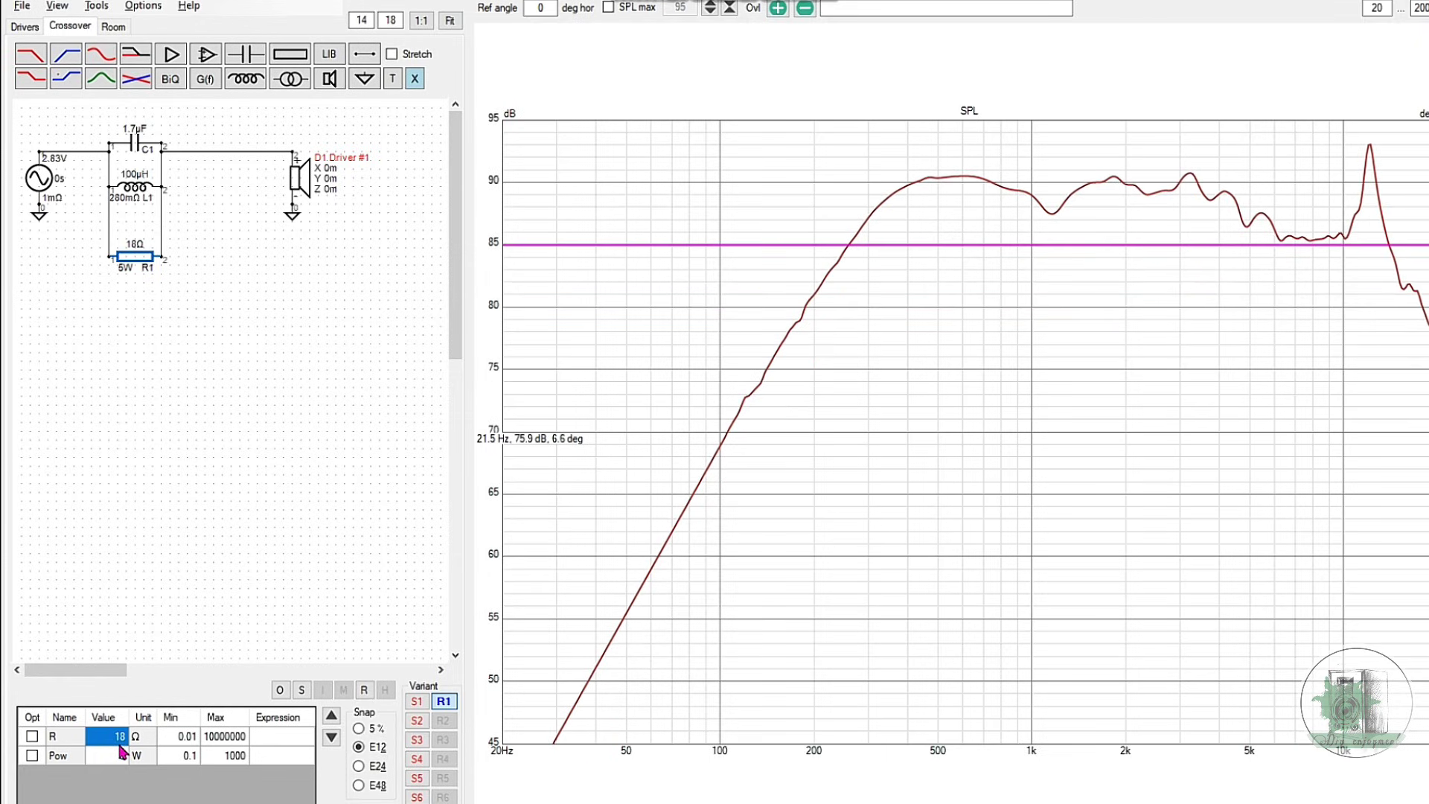
{"action": "key", "text": "Up"}
{"action": "key", "text": "Up"}
{"action": "key", "text": "Up"}
{"action": "key", "text": "Up"}
{"action": "key", "text": "Up"}
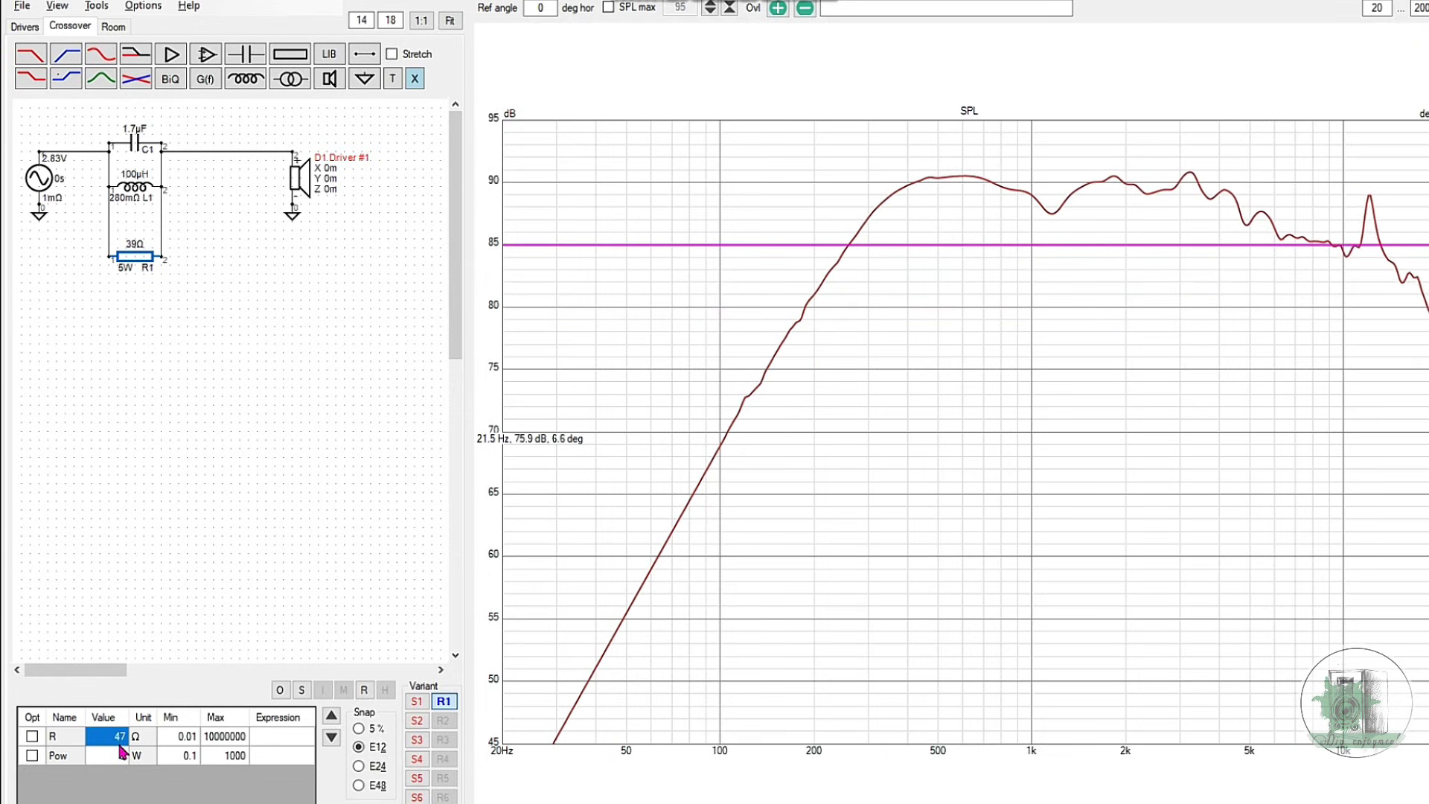
{"action": "key", "text": "Up"}
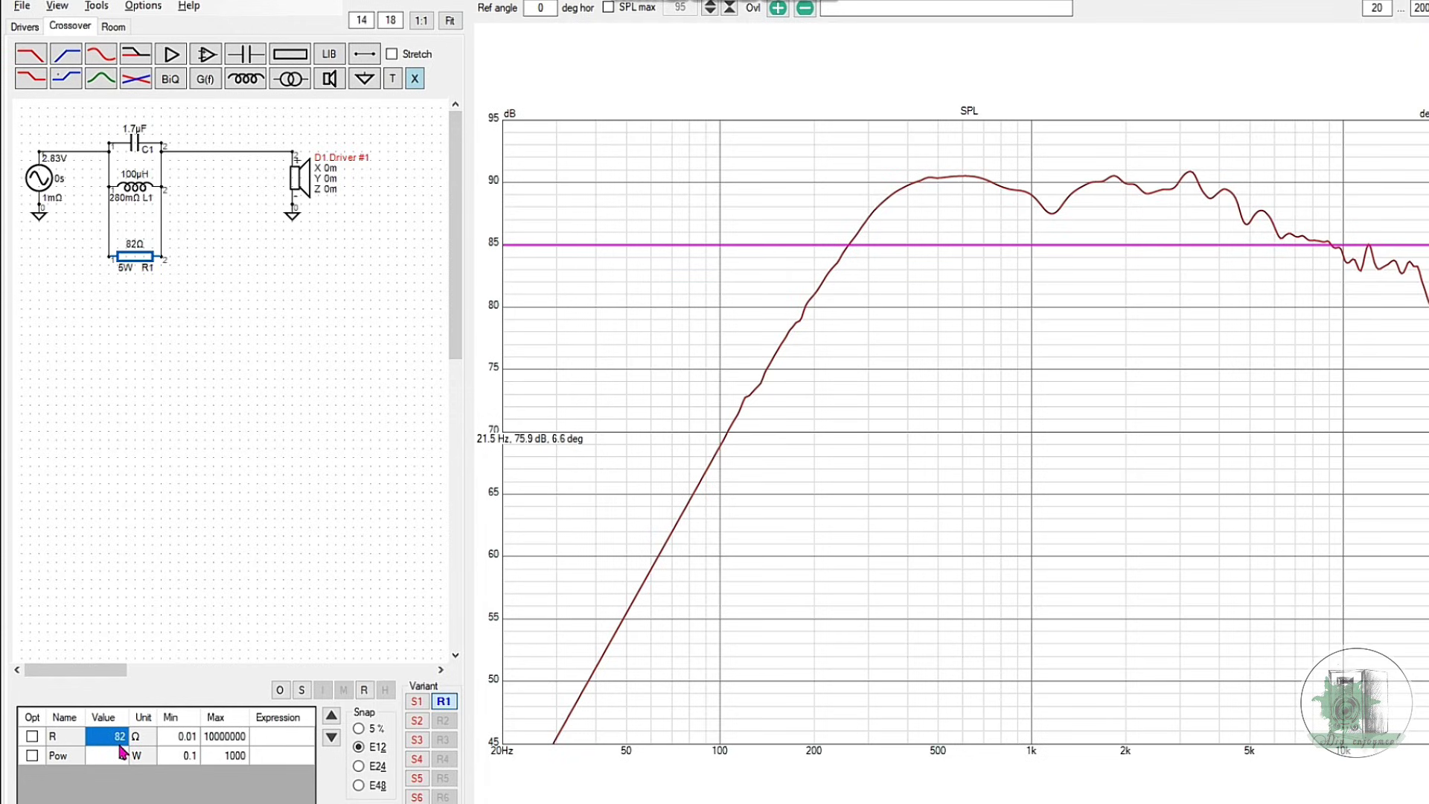
{"action": "key", "text": "Down"}
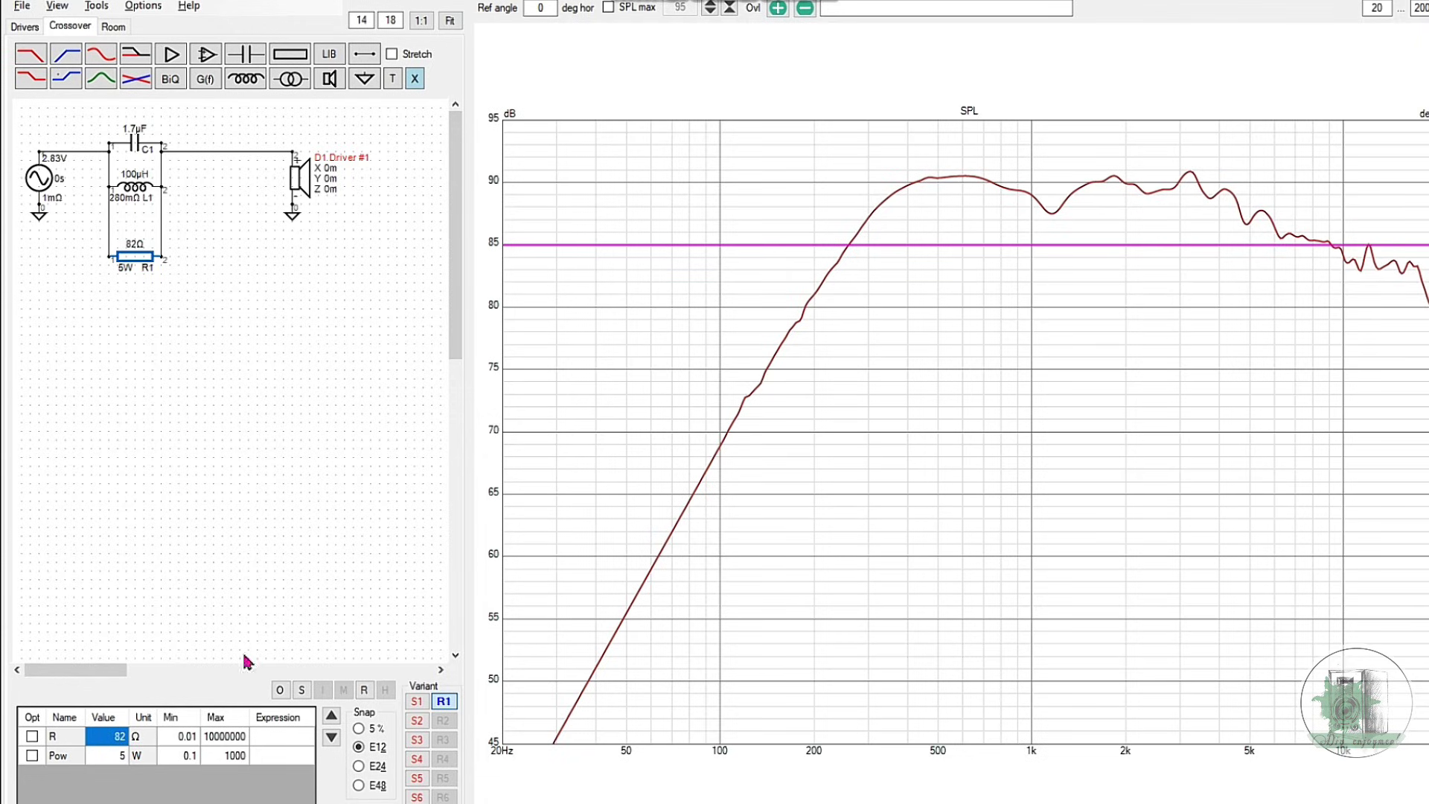
Short R1 for comparison, then change L1 to 70 uH, recalculating C1 to 2.443 uF
{"action": "left_click", "coordinate": [302, 690]}
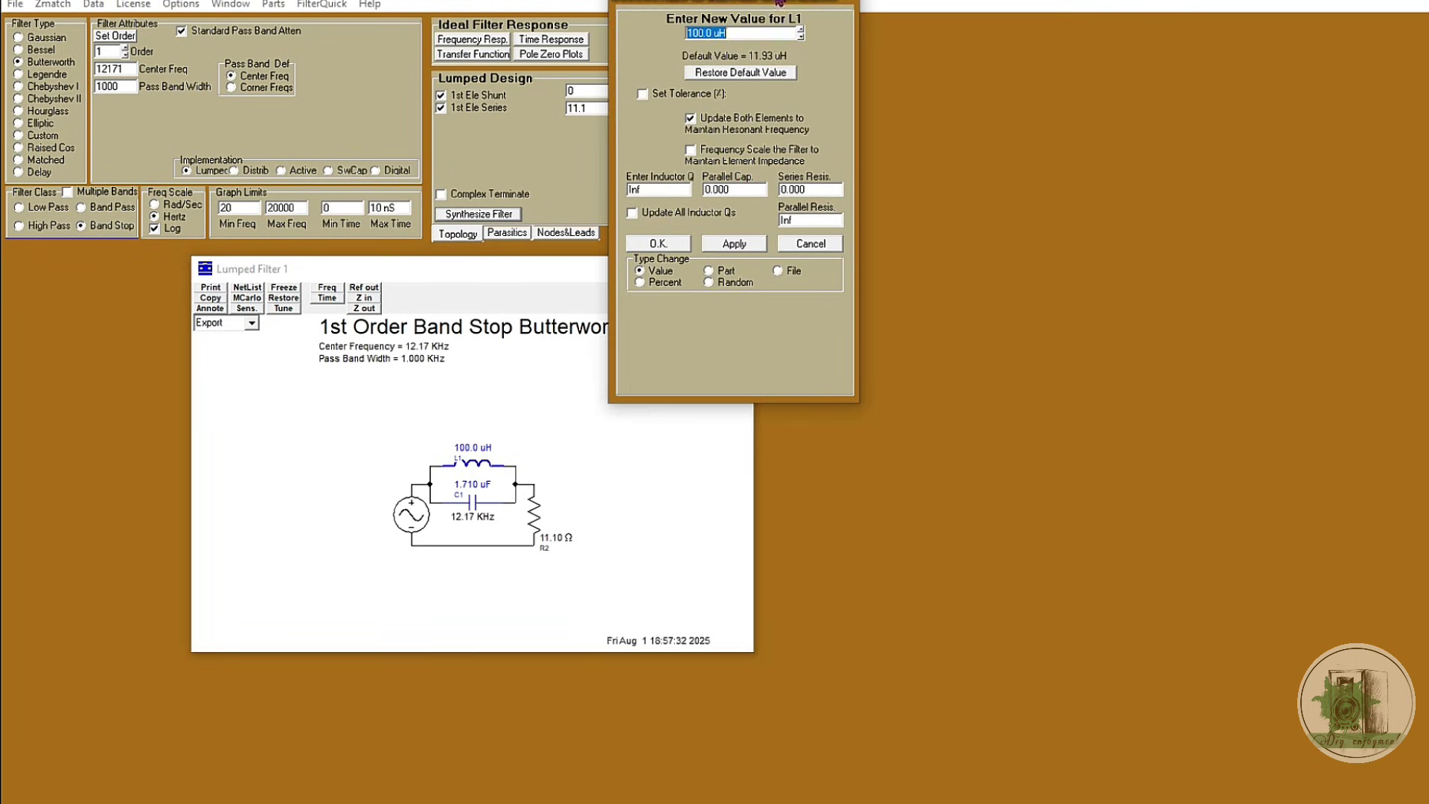
{"action": "left_click_drag", "start_coordinate": [708, 34], "coordinate": [648, 31]}
{"action": "type", "text": "70"}
{"action": "left_click", "coordinate": [675, 247]}
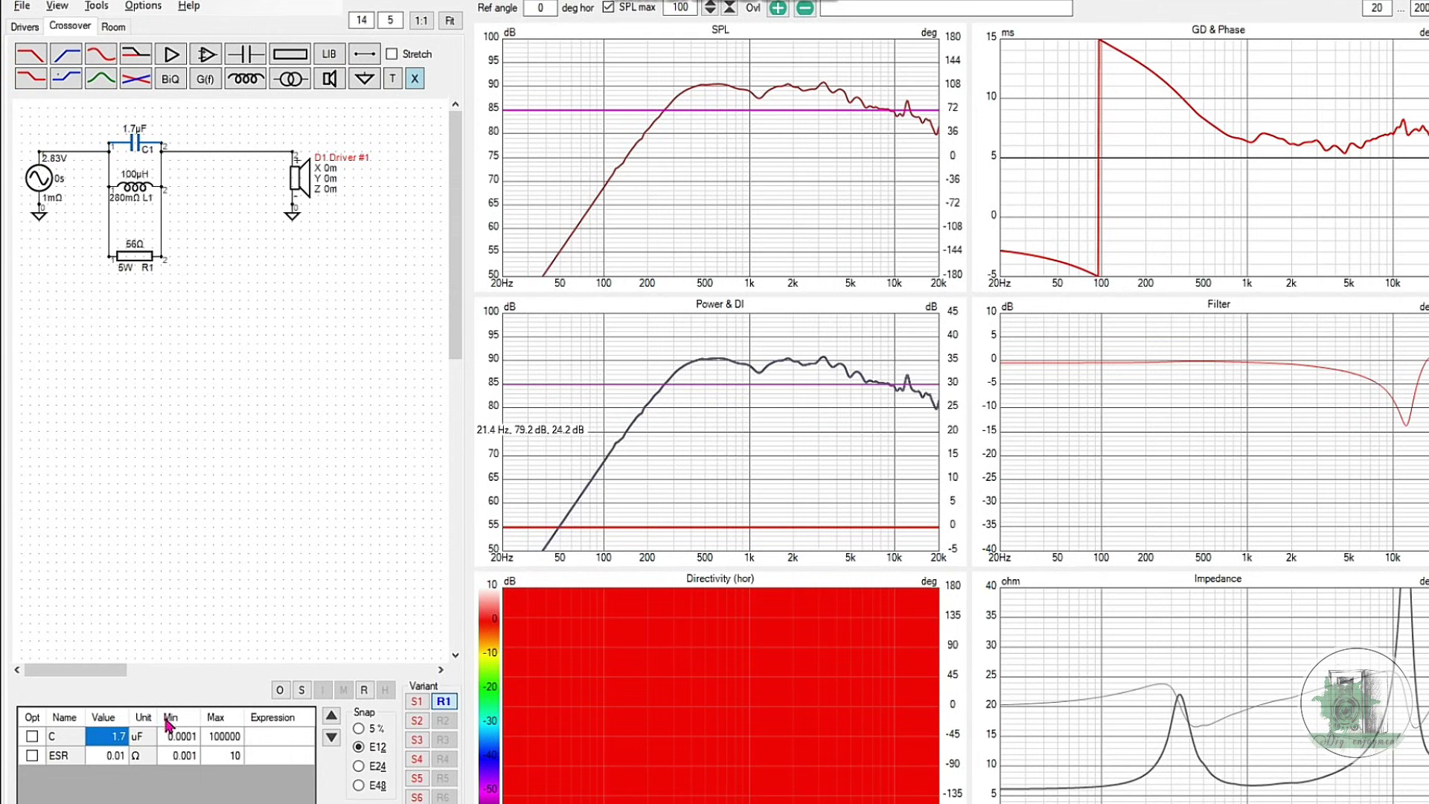
Set capacitor C1 to 2.4 µF
{"action": "left_click", "coordinate": [117, 736]}
{"action": "type", "text": "2.4"}
{"action": "key", "text": "Return"}
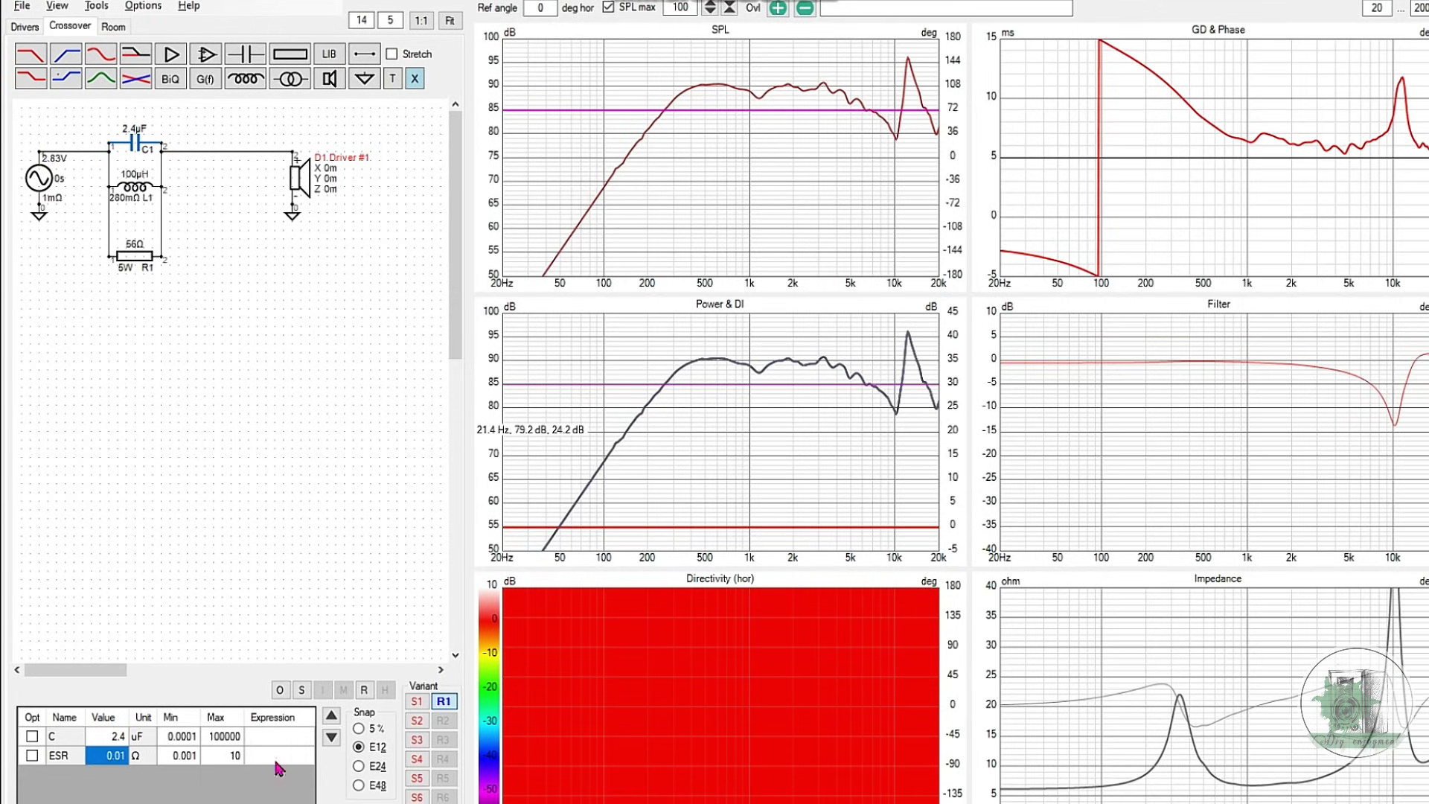
Set inductor L1 to 0.07 mH and enlarge the SPL graph to check the flattened treble peak
{"action": "left_click", "coordinate": [125, 192]}
{"action": "left_click", "coordinate": [108, 737]}
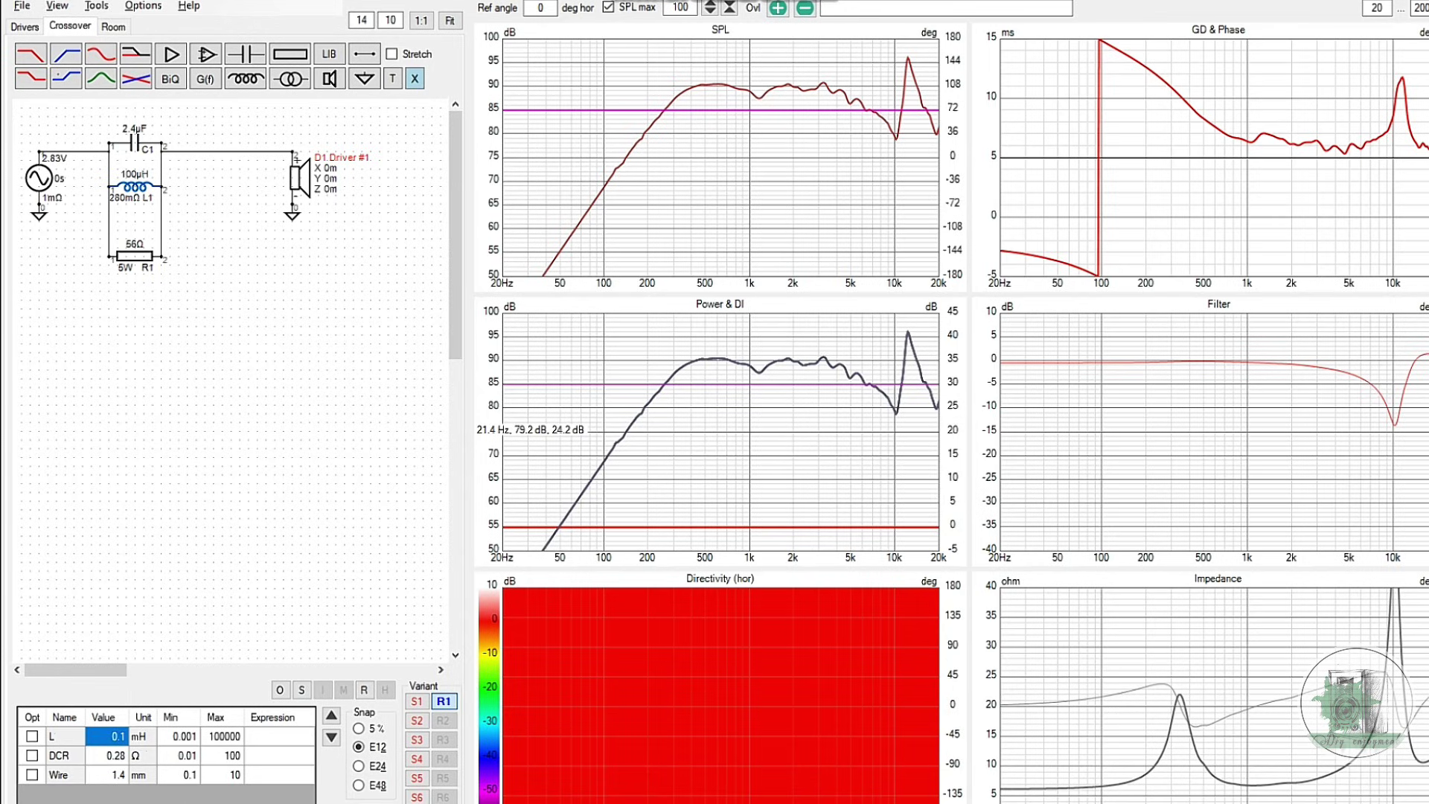
{"action": "type", "text": "0.07"}
{"action": "key", "text": "Return"}
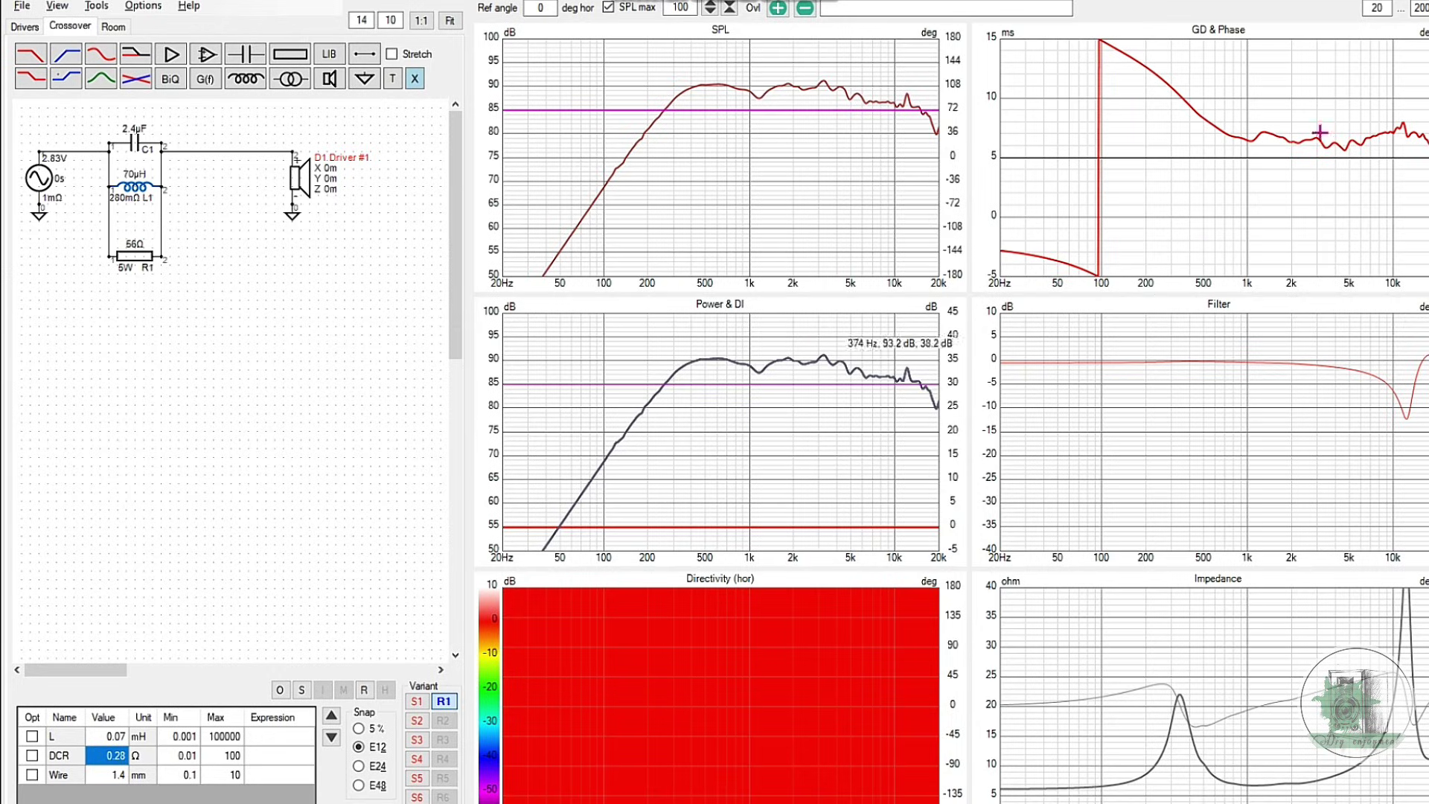
{"action": "double_click", "coordinate": [792, 154]}
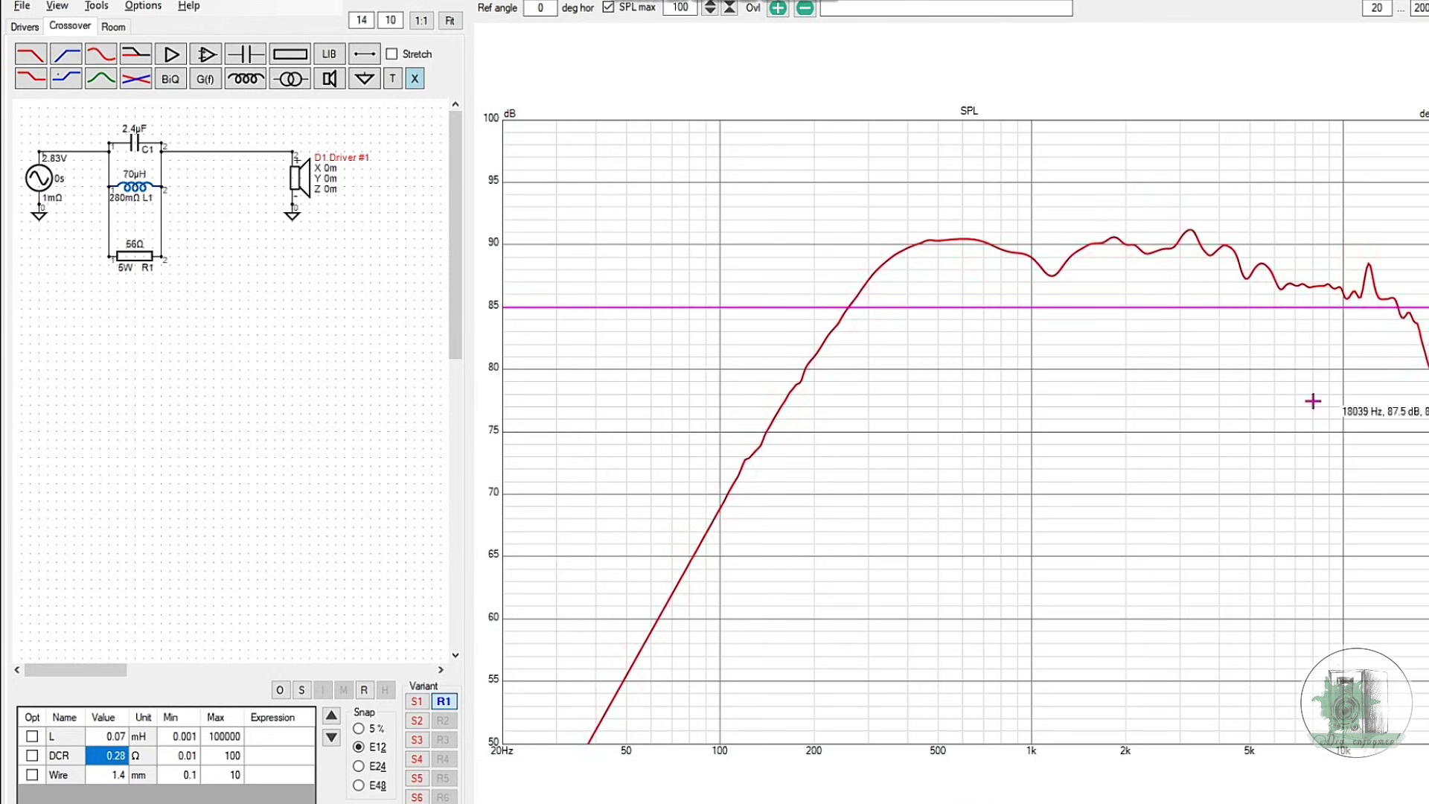
Delete the source-to-C1 and C1-to-driver wires and shift the C1/L1/R1 notch network right
{"action": "left_click", "coordinate": [381, 294]}
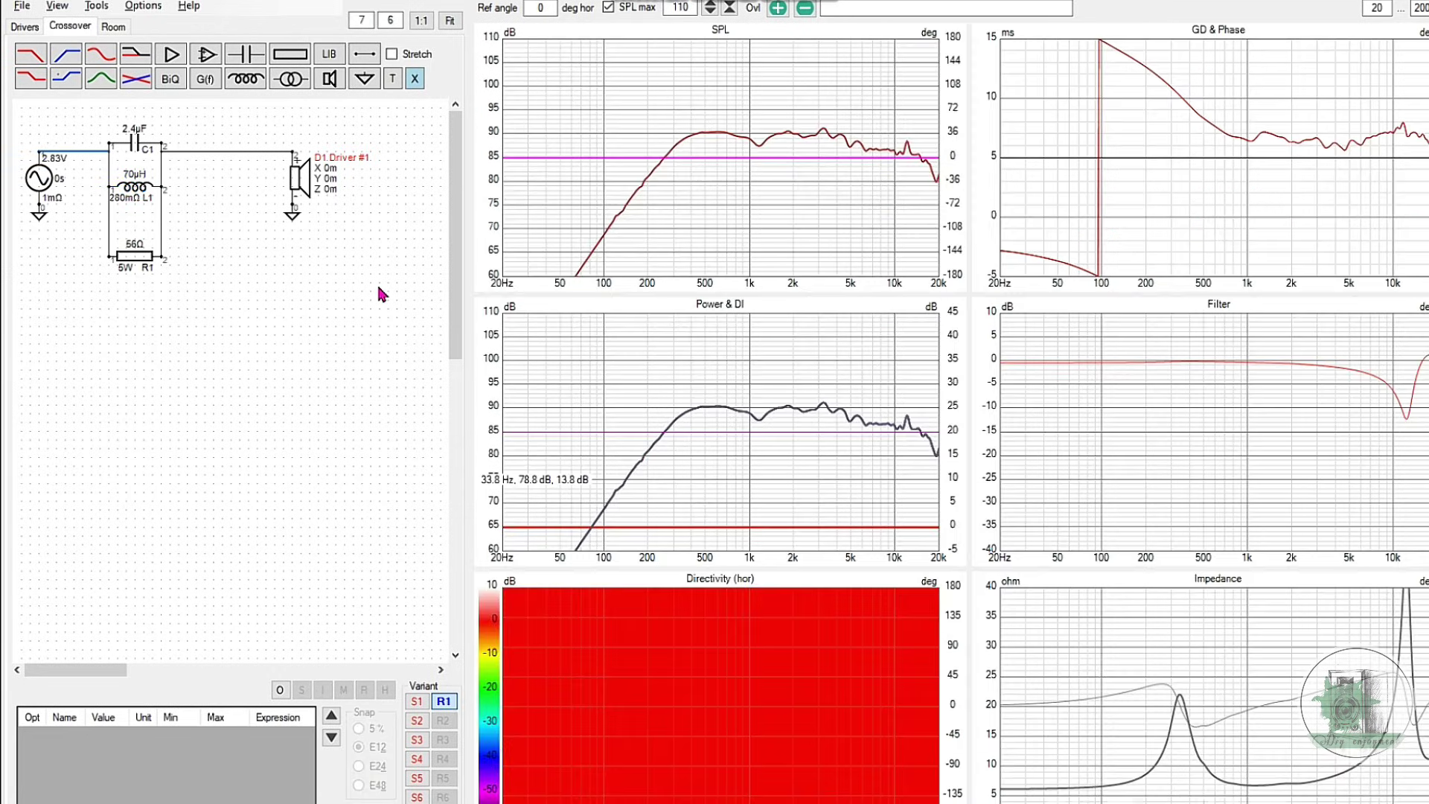
{"action": "key", "text": "Delete"}
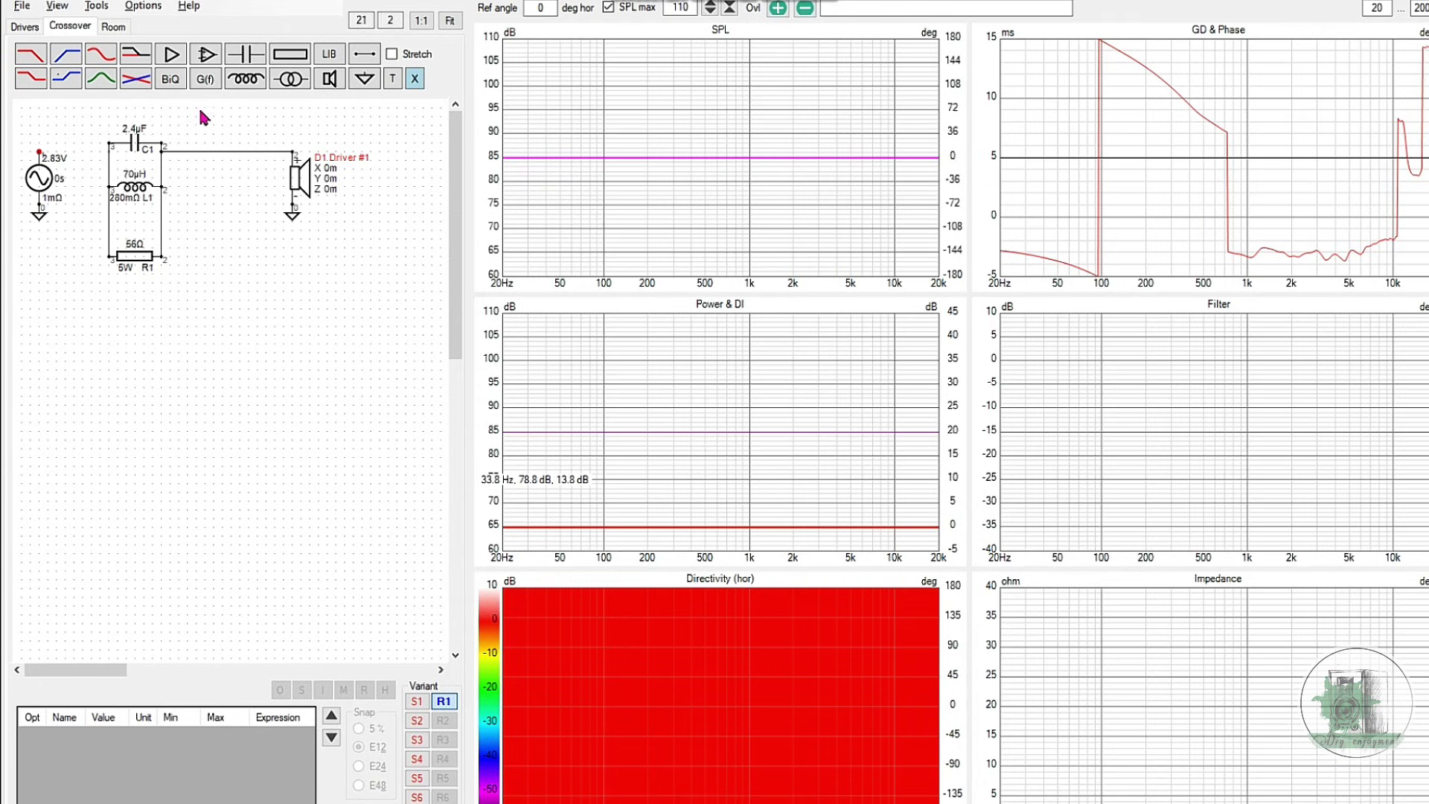
{"action": "left_click", "coordinate": [216, 152]}
{"action": "key", "text": "Delete"}
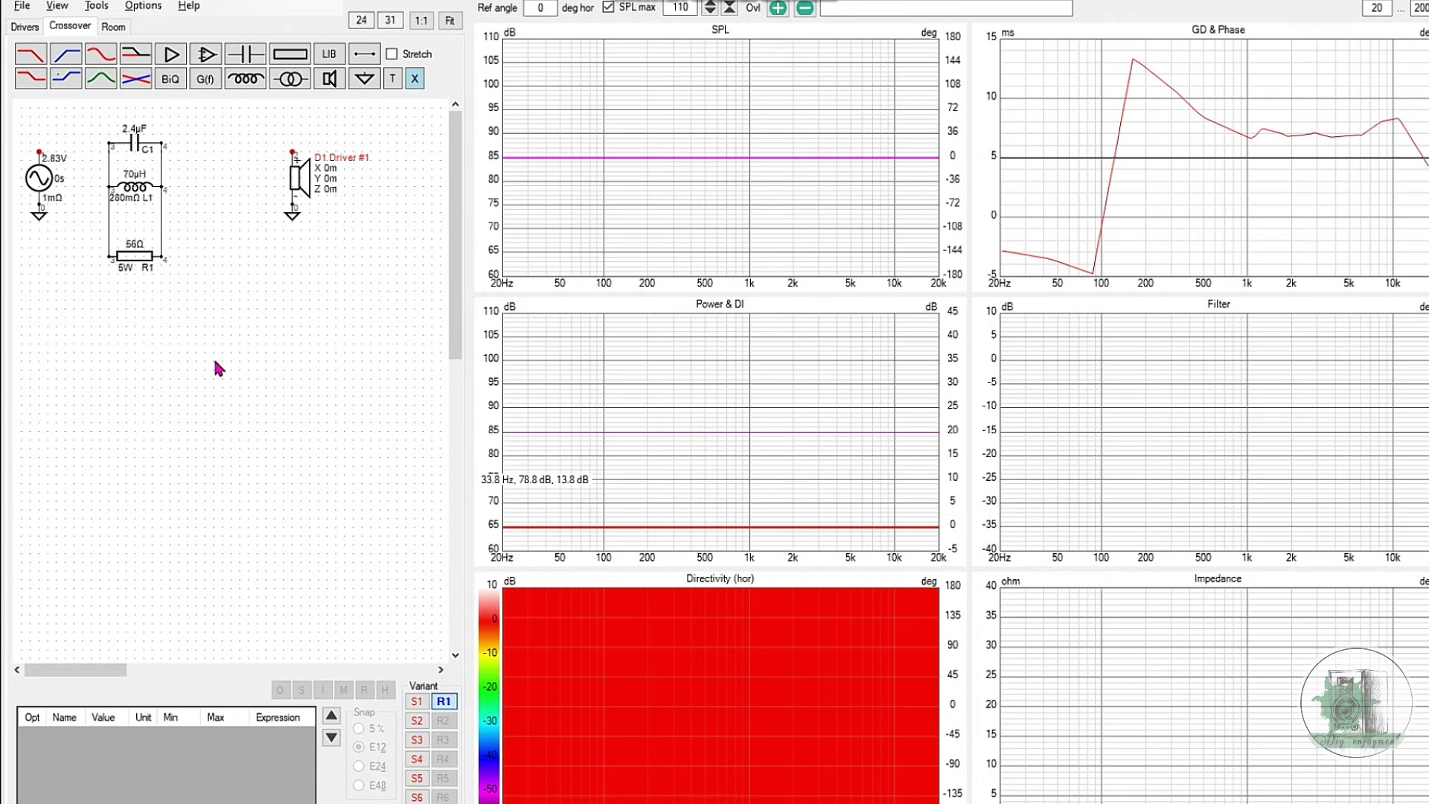
{"action": "left_click_drag", "start_coordinate": [214, 348], "coordinate": [78, 116]}
{"action": "left_click_drag", "start_coordinate": [127, 176], "coordinate": [197, 185]}
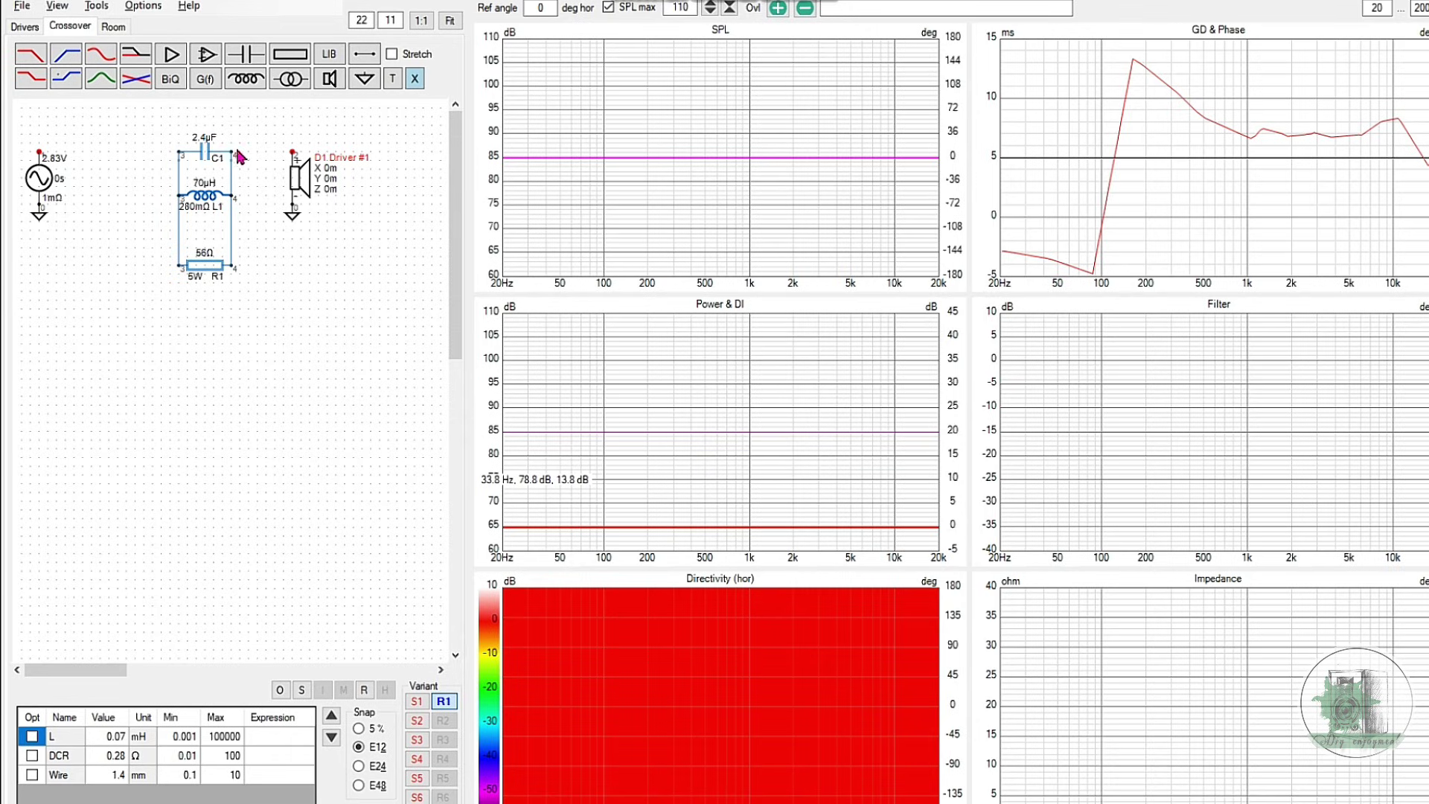
Place a 1 mH inductor L2 before C1, wired from the source output to C1
{"action": "left_click", "coordinate": [253, 80]}
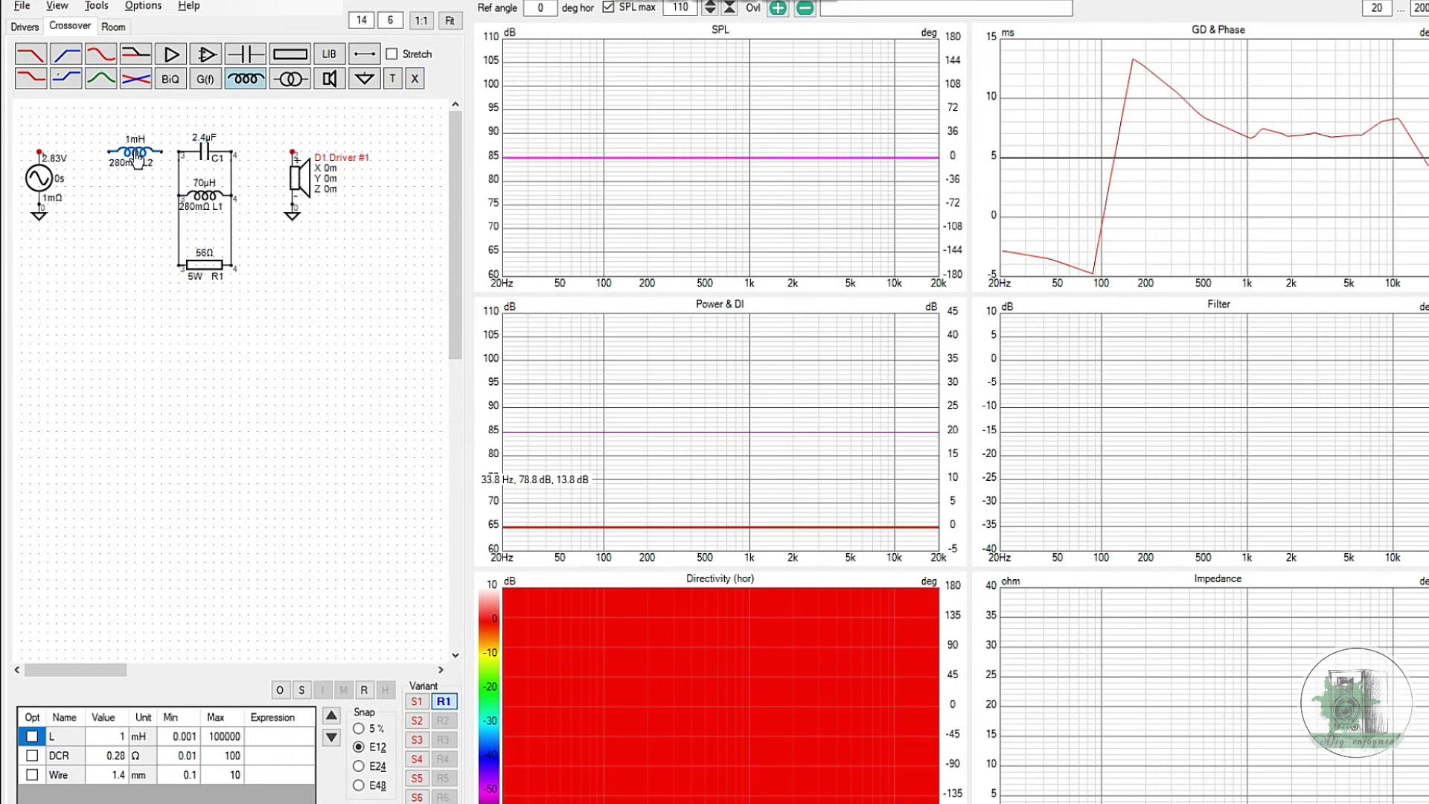
{"action": "left_click", "coordinate": [130, 161]}
{"action": "left_click_drag", "start_coordinate": [154, 152], "coordinate": [295, 153]}
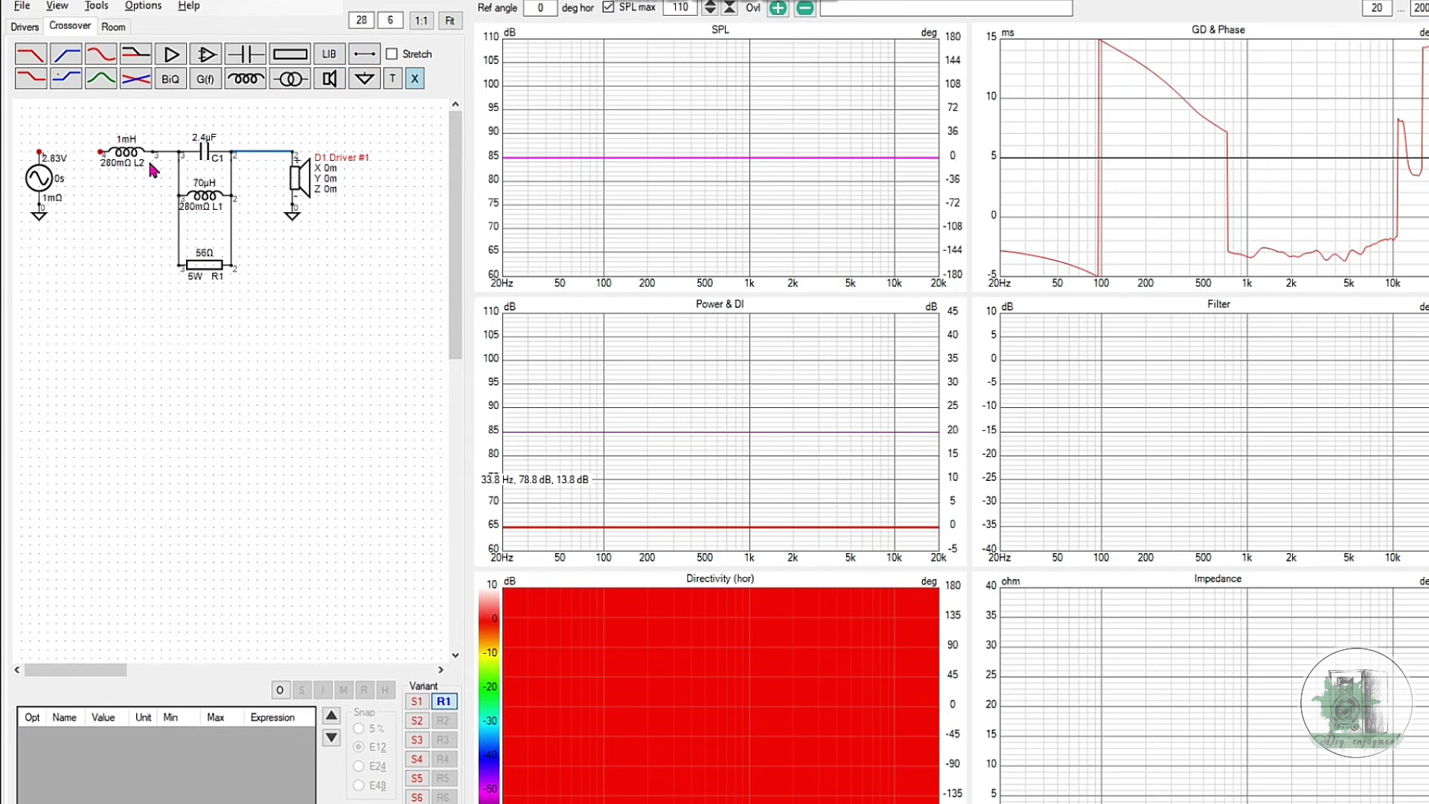
{"action": "left_click_drag", "start_coordinate": [96, 151], "coordinate": [39, 152]}
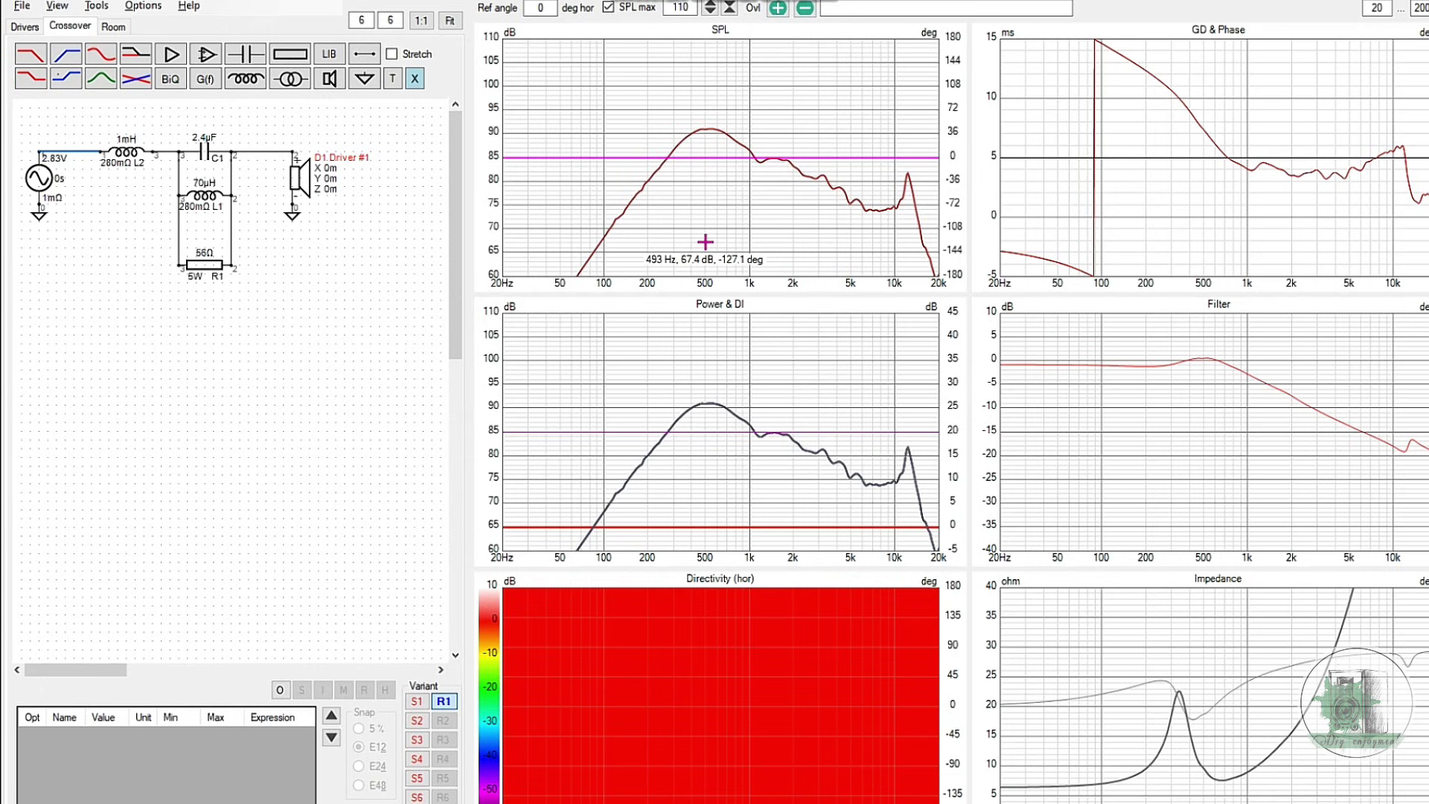
Short series inductor L2 to compare the response without it
{"action": "left_click", "coordinate": [126, 154]}
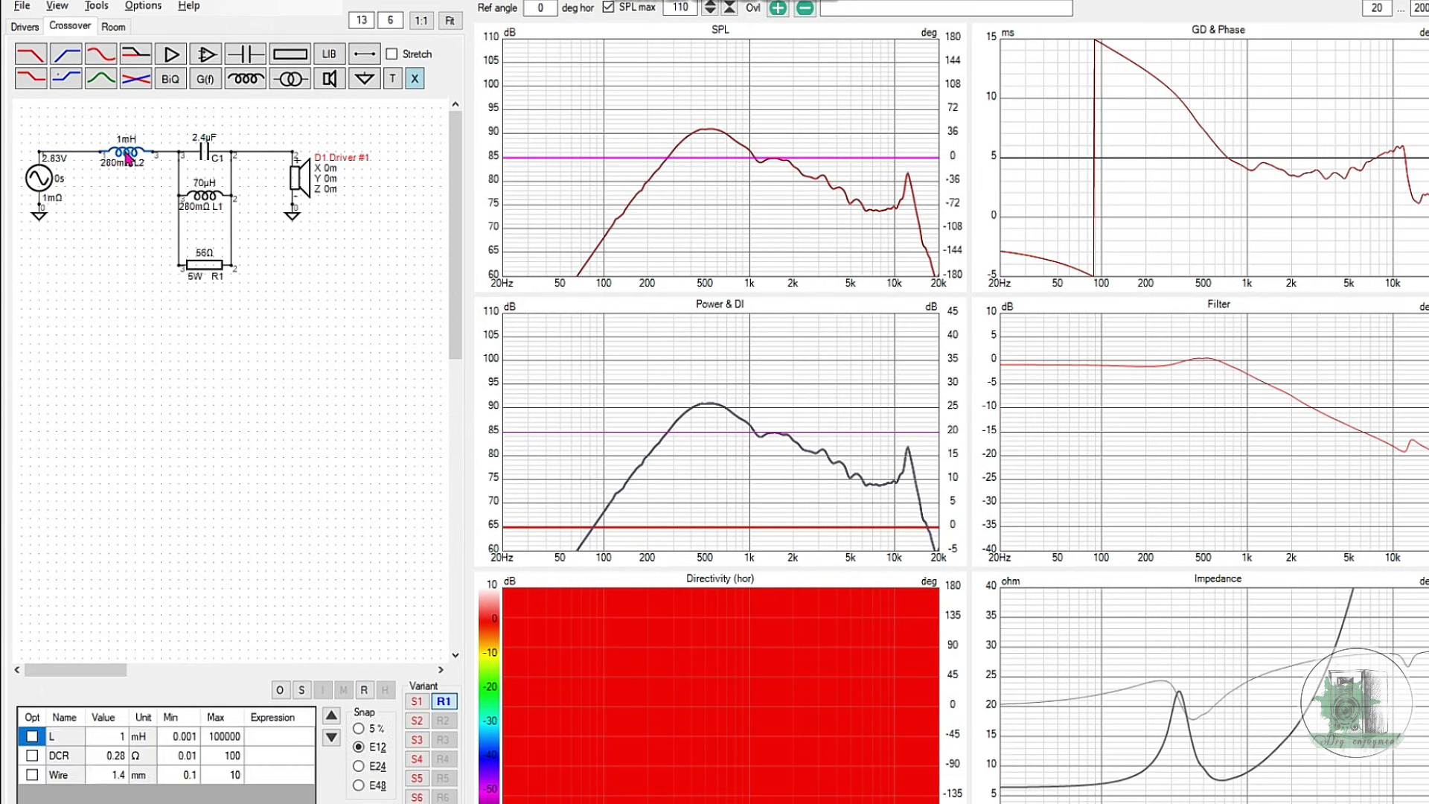
{"action": "left_click", "coordinate": [302, 690]}
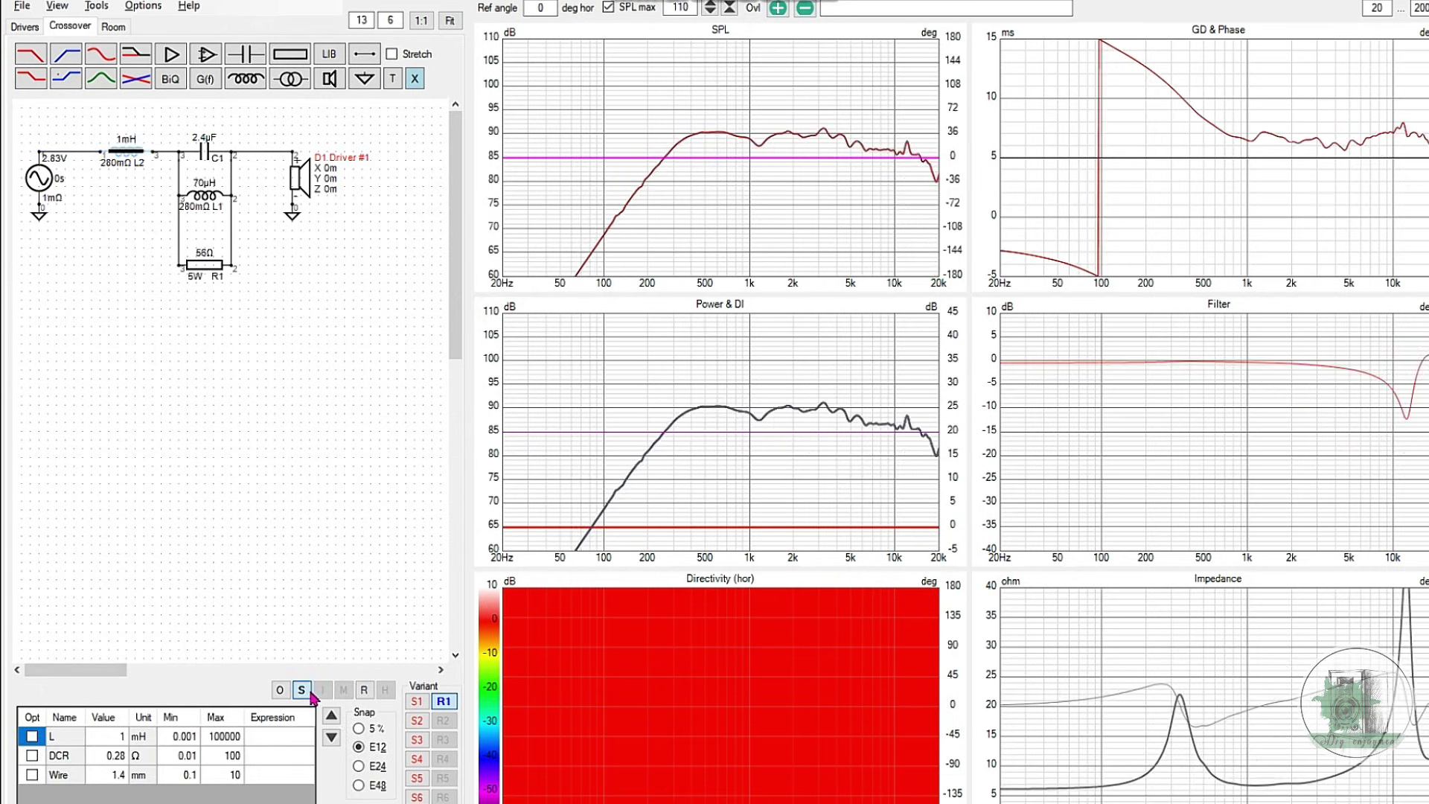